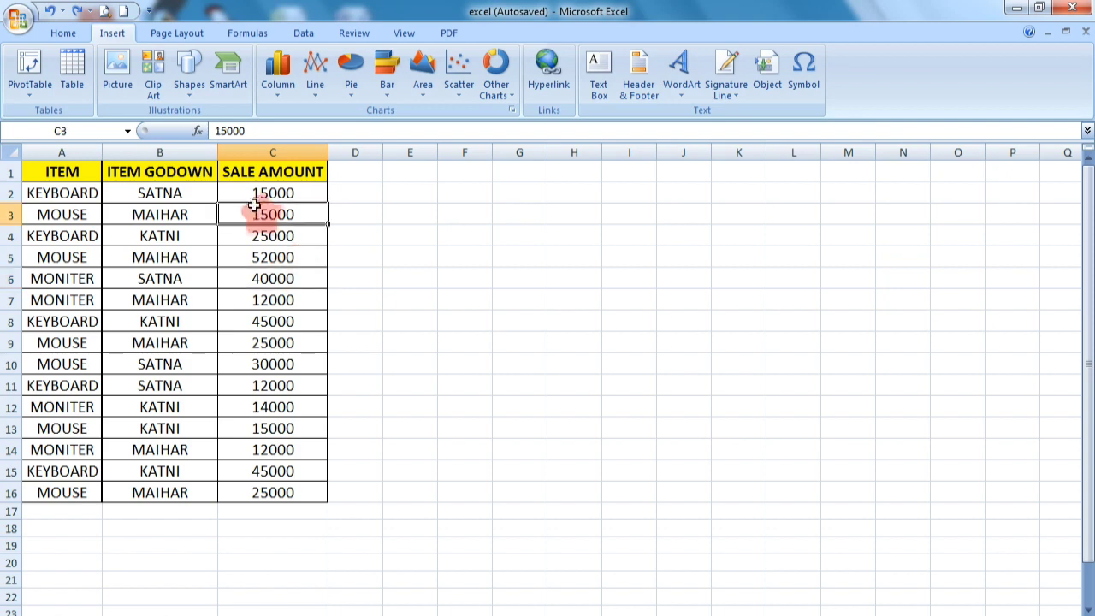
Examine the sales table's ITEM, ITEM GODOWN and SALE AMOUNT columns and their entries
{"action": "left_click", "coordinate": [75, 33]}
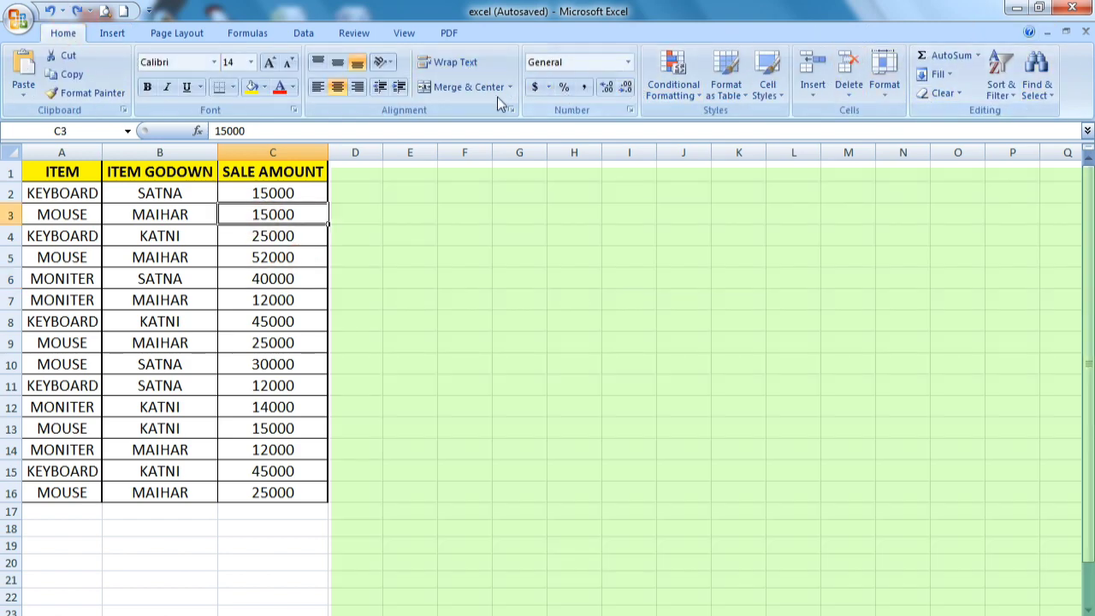
{"action": "left_click", "coordinate": [109, 35]}
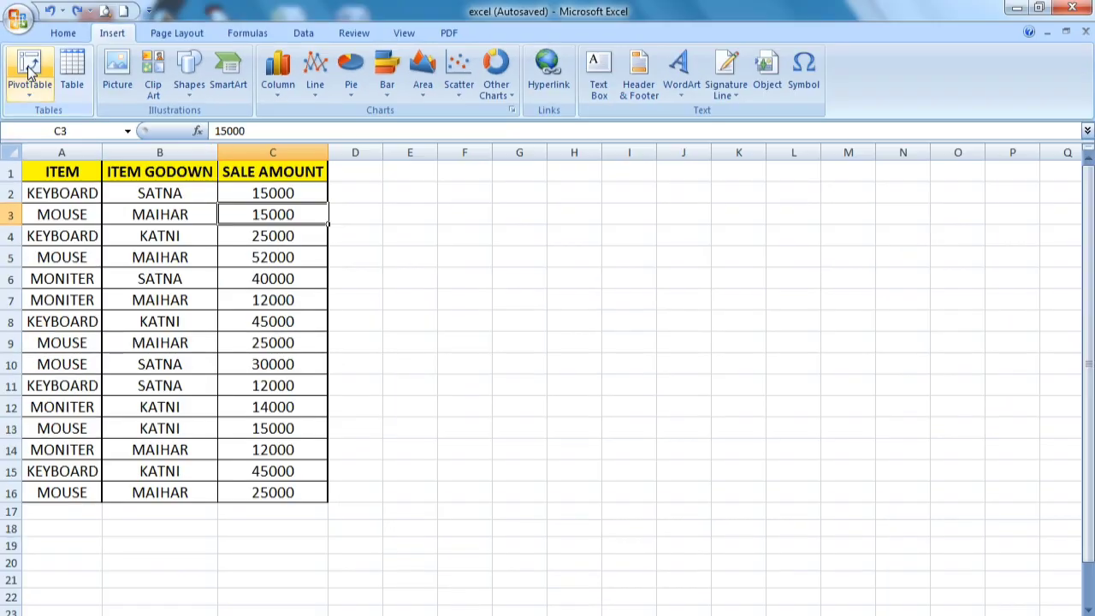
{"action": "left_click", "coordinate": [64, 214]}
{"action": "left_click", "coordinate": [72, 171]}
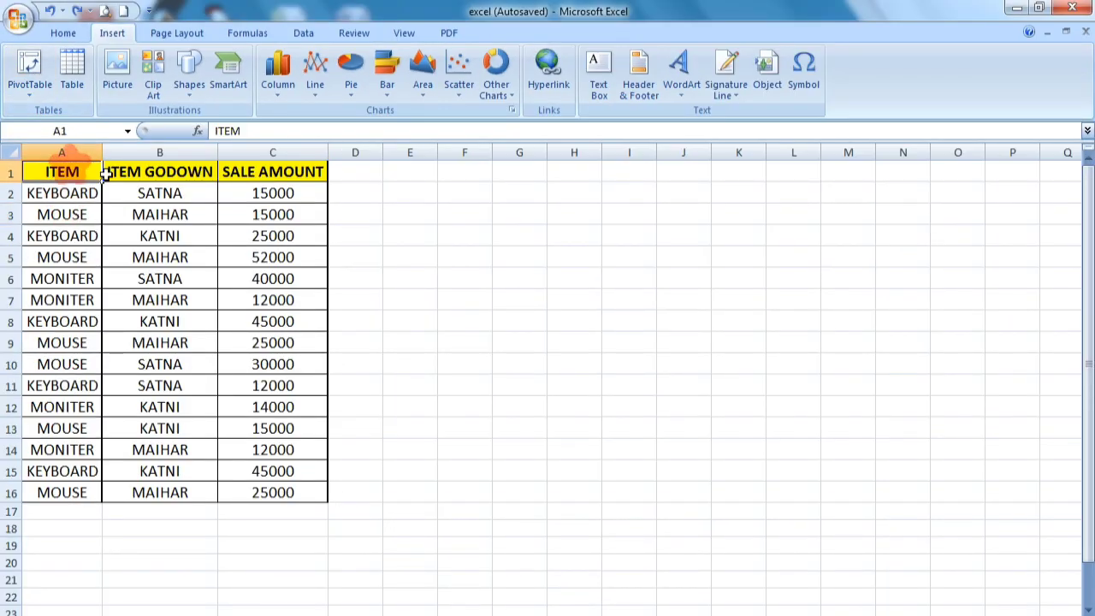
{"action": "left_click", "coordinate": [136, 171]}
{"action": "left_click", "coordinate": [259, 171]}
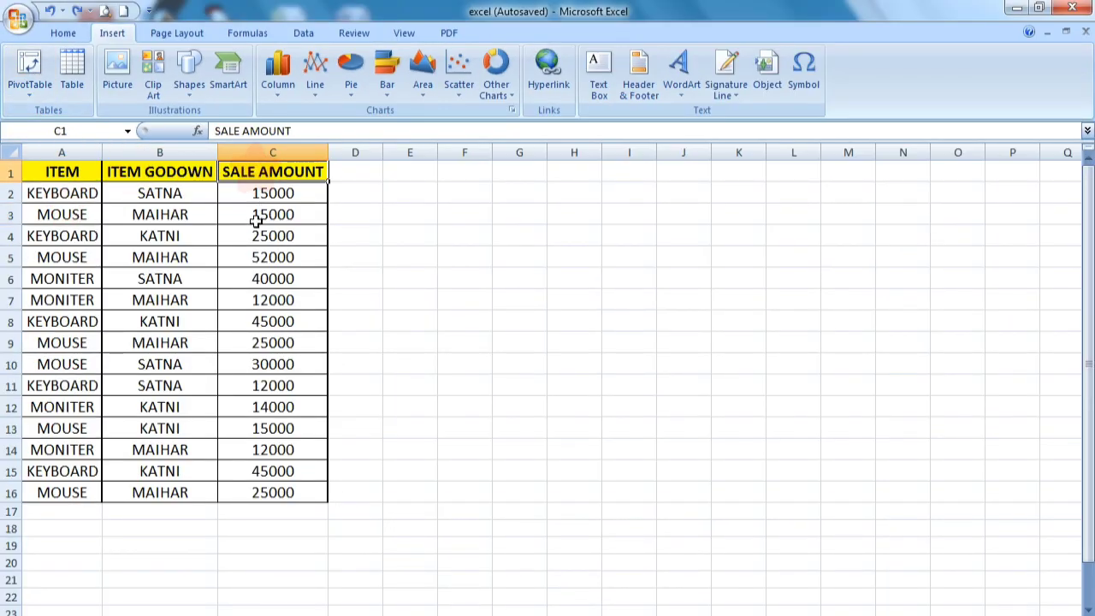
{"action": "left_click_drag", "start_coordinate": [257, 214], "coordinate": [258, 238]}
{"action": "left_click", "coordinate": [197, 260]}
{"action": "left_click", "coordinate": [174, 279]}
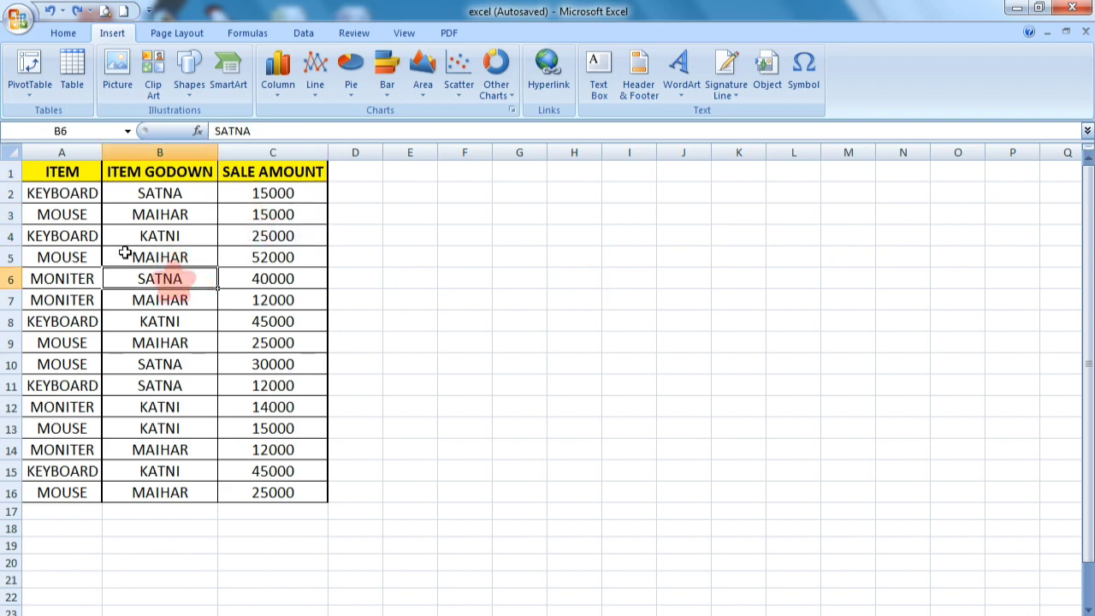
{"action": "left_click", "coordinate": [164, 233]}
{"action": "left_click", "coordinate": [161, 216]}
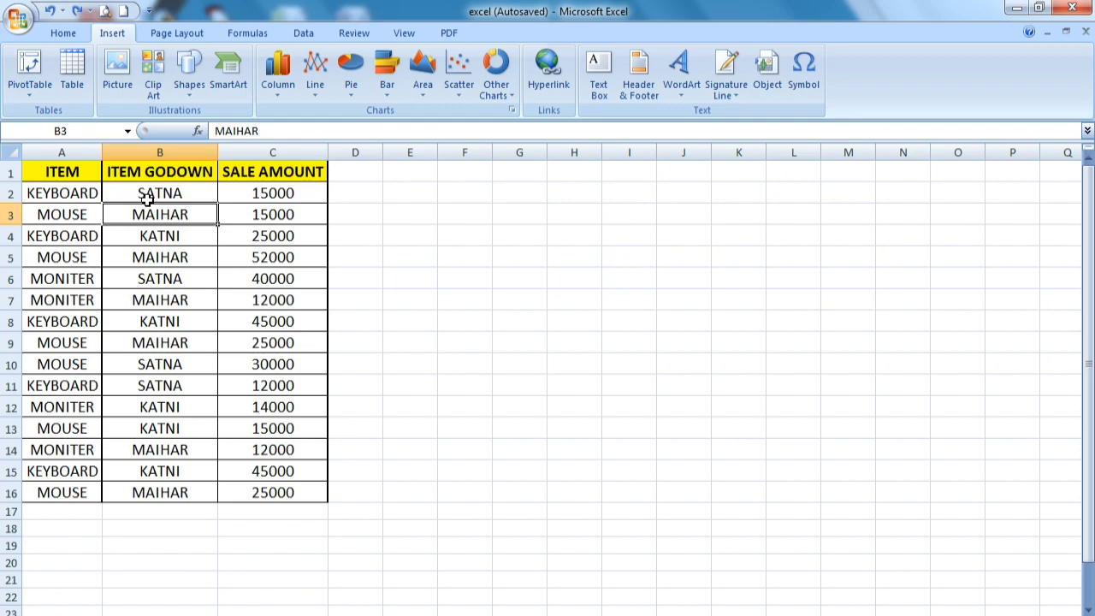
{"action": "left_click_drag", "start_coordinate": [69, 172], "coordinate": [257, 494]}
{"action": "left_click", "coordinate": [185, 368]}
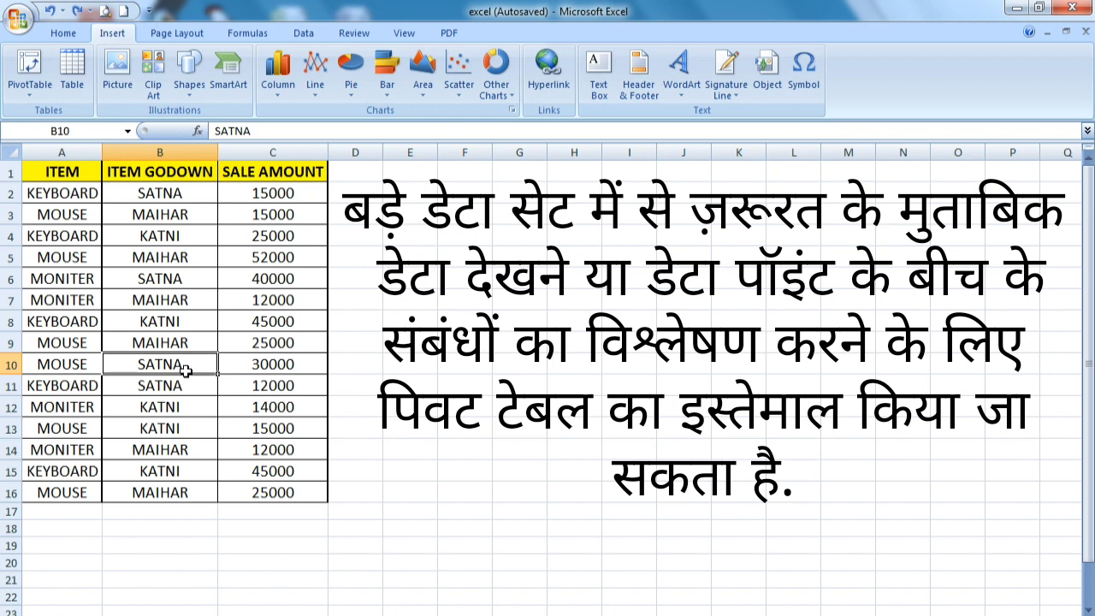
{"action": "left_click", "coordinate": [207, 305]}
{"action": "left_click", "coordinate": [140, 190]}
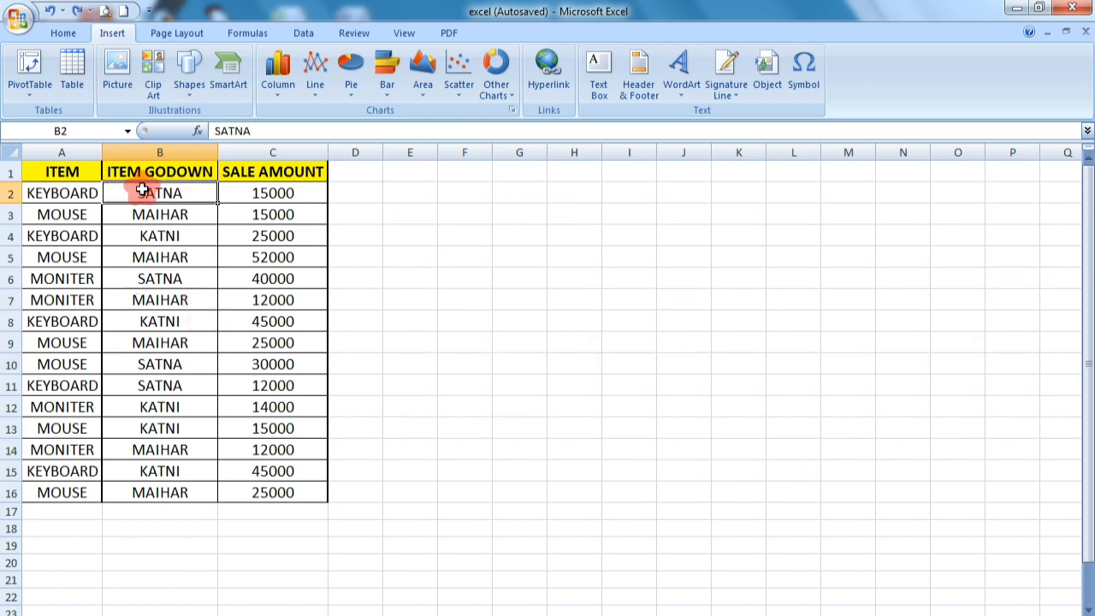
{"action": "left_click", "coordinate": [126, 175]}
{"action": "left_click", "coordinate": [88, 169]}
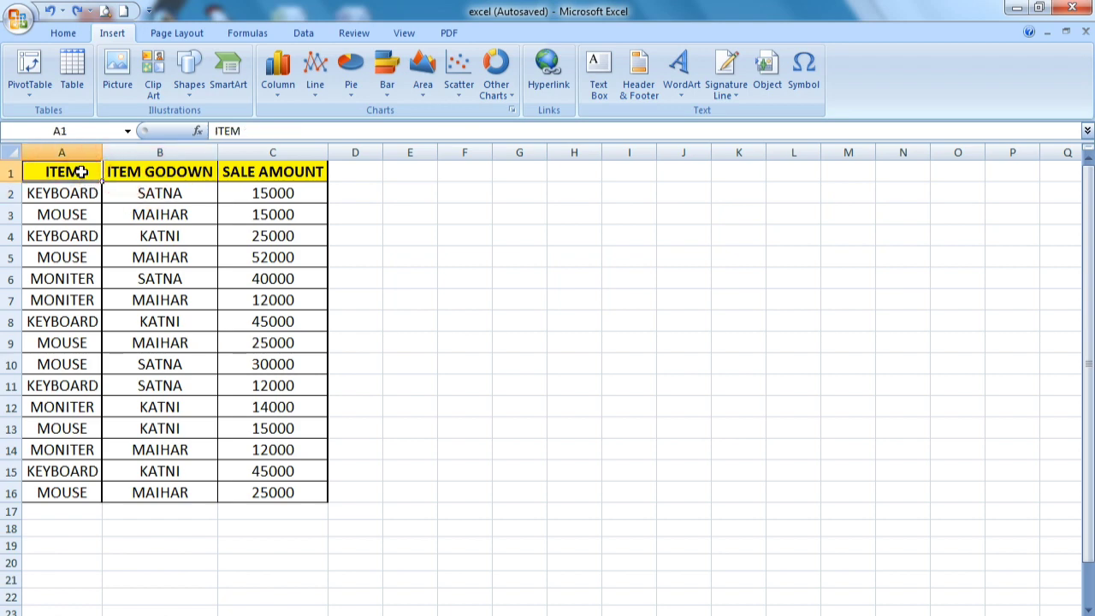
Create a PivotTable from range A1:C16 and place it on the existing worksheet at cell F2
{"action": "left_click_drag", "start_coordinate": [88, 169], "coordinate": [279, 500]}
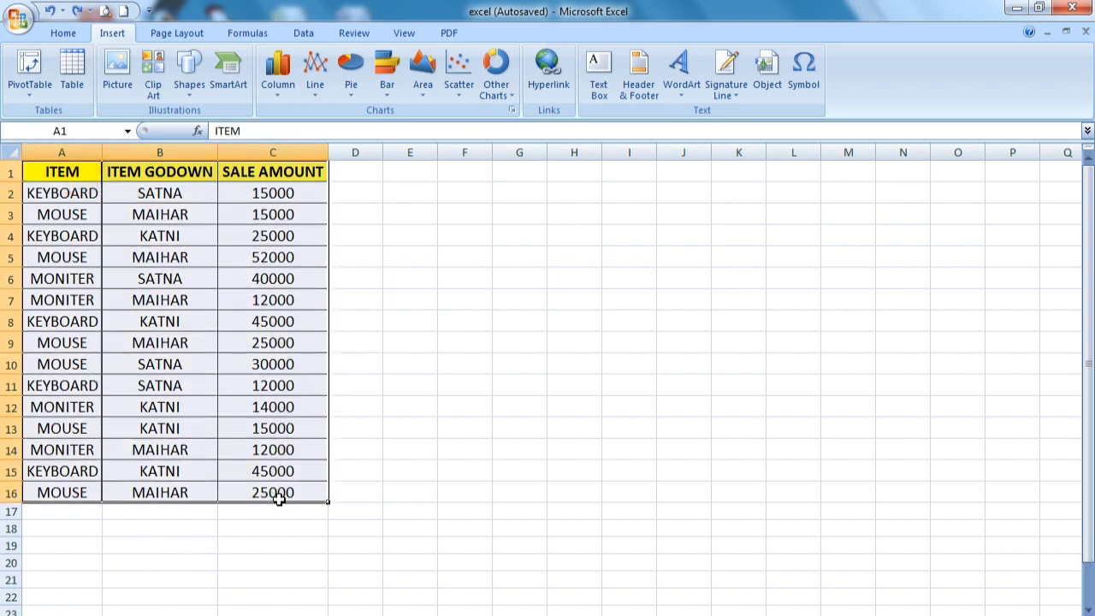
{"action": "left_click", "coordinate": [25, 73]}
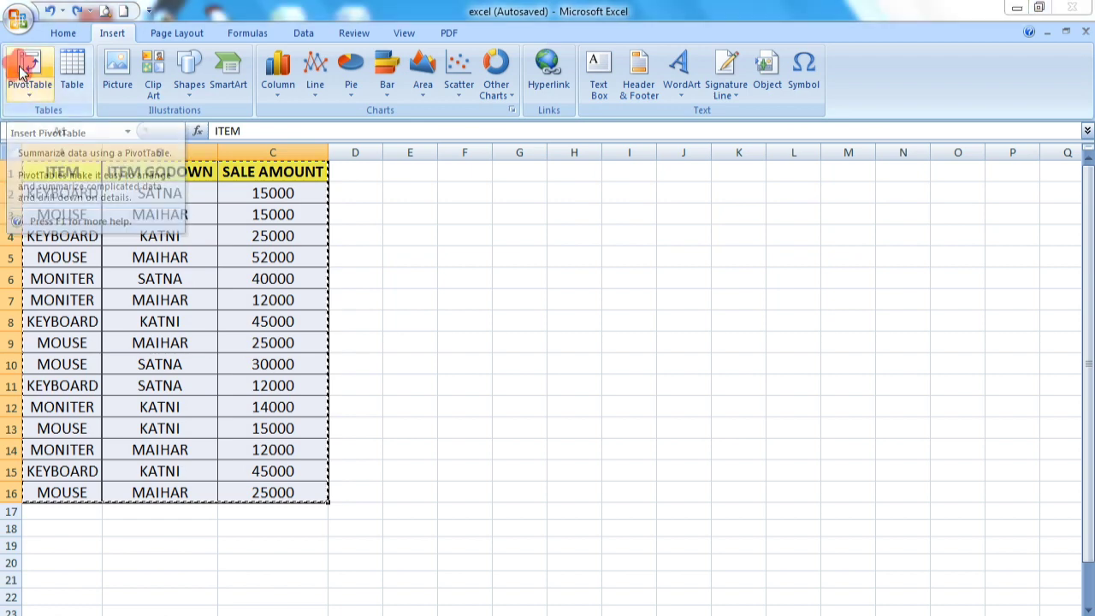
{"action": "left_click", "coordinate": [729, 182]}
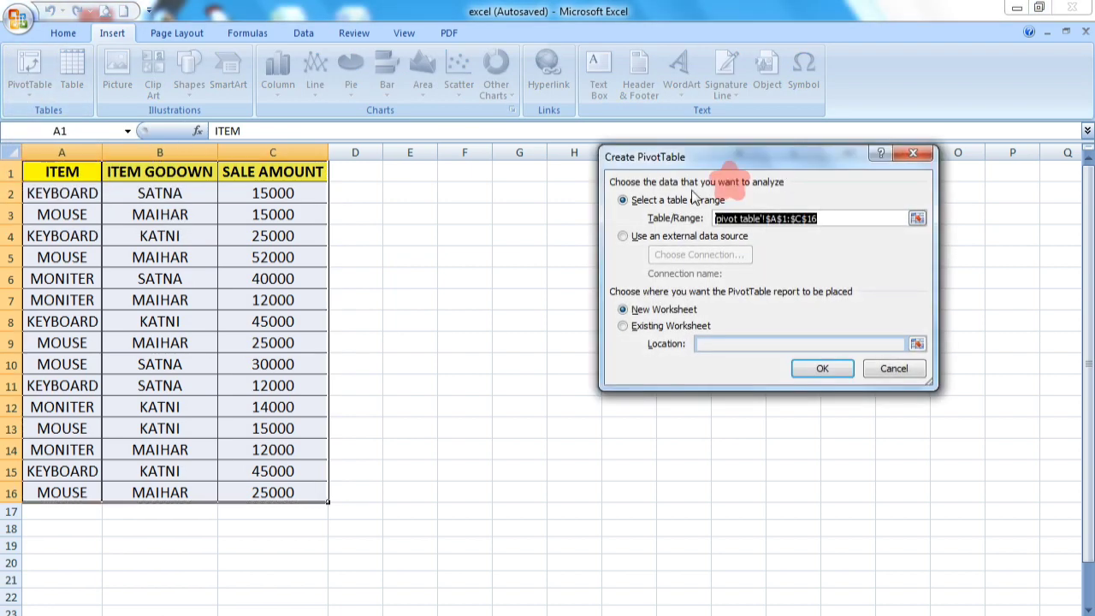
{"action": "left_click_drag", "start_coordinate": [721, 161], "coordinate": [603, 201]}
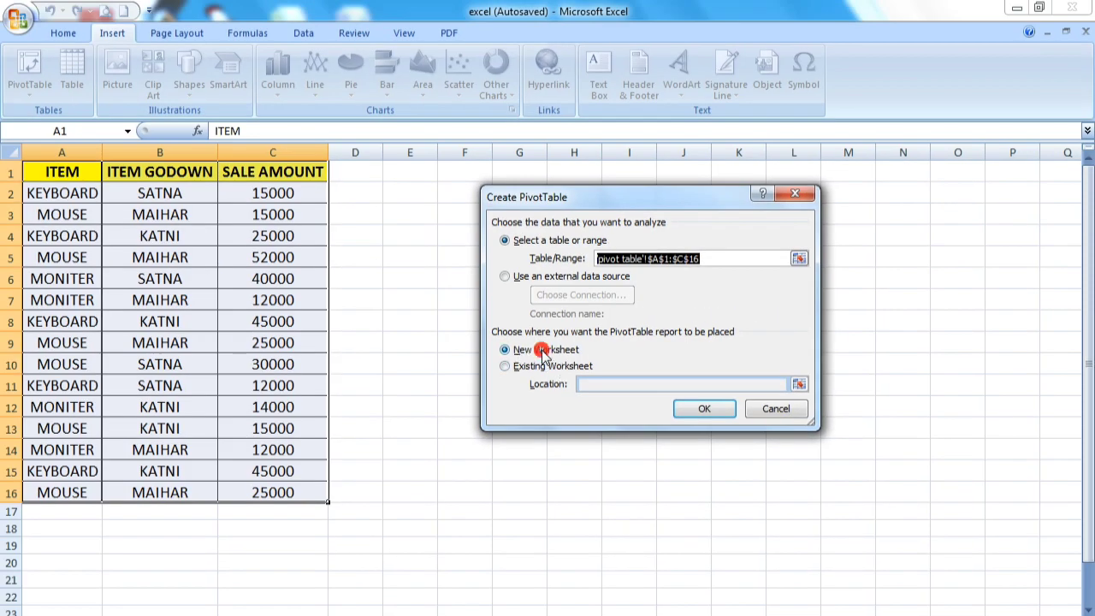
{"action": "left_click", "coordinate": [541, 350]}
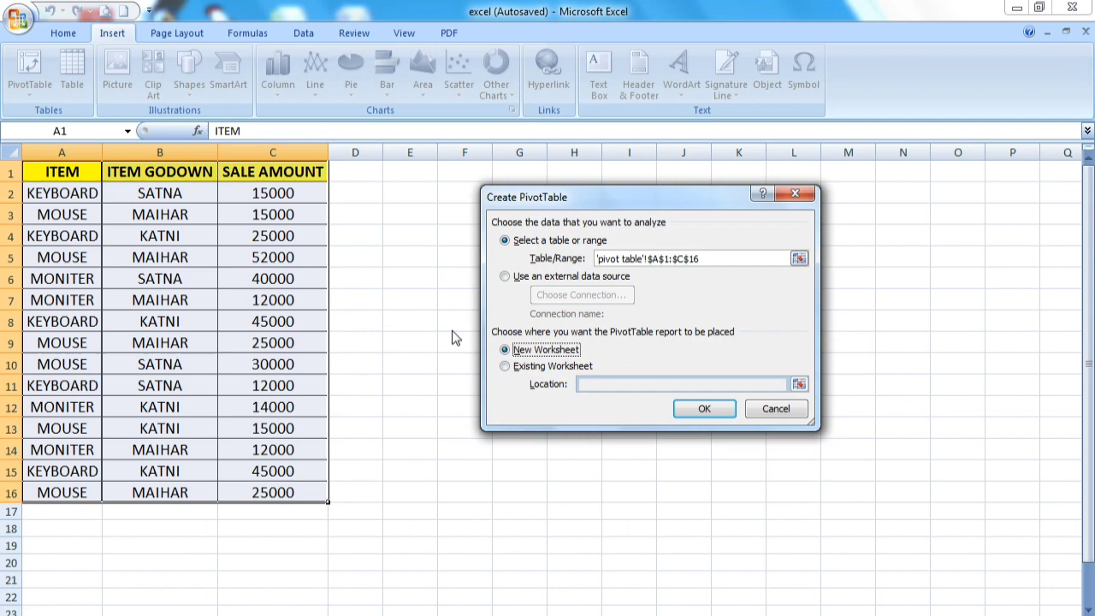
{"action": "left_click", "coordinate": [522, 369]}
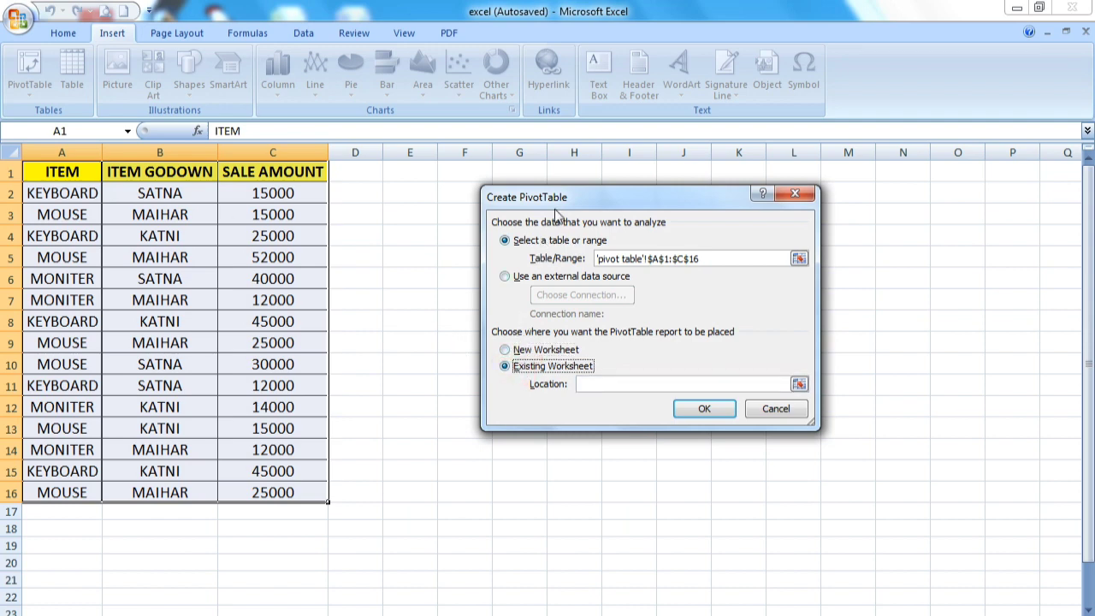
{"action": "left_click_drag", "start_coordinate": [643, 198], "coordinate": [701, 213]}
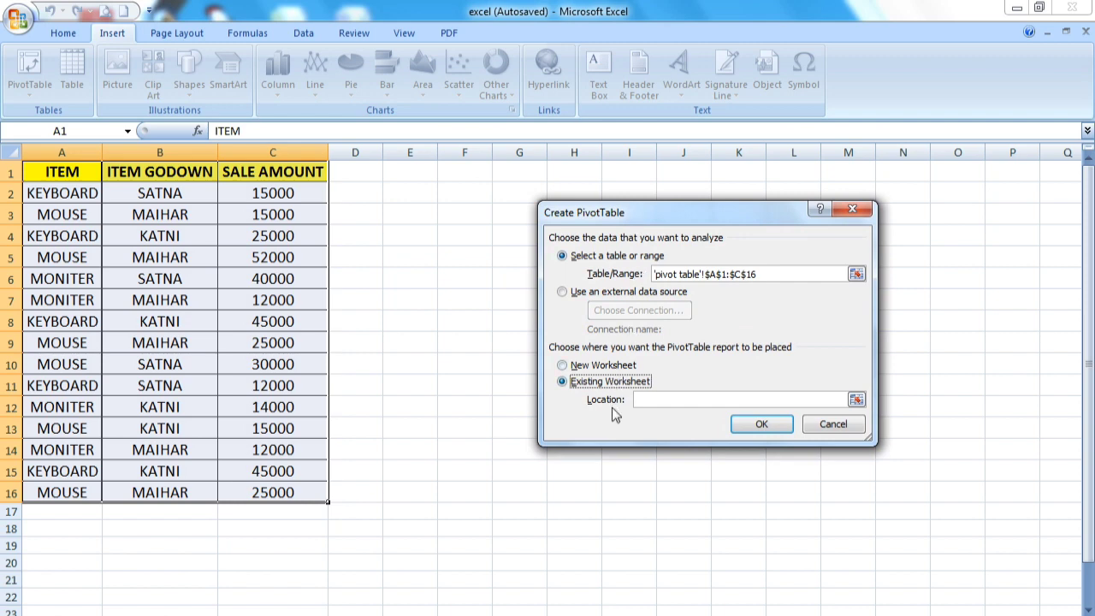
{"action": "left_click", "coordinate": [666, 399]}
{"action": "left_click", "coordinate": [474, 192]}
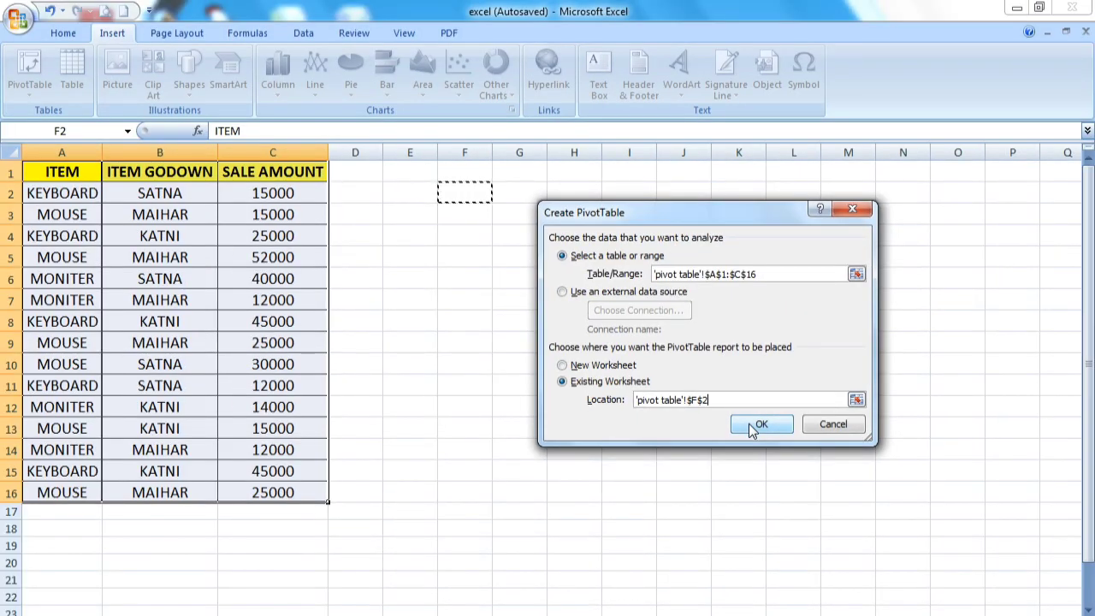
{"action": "left_click", "coordinate": [756, 425]}
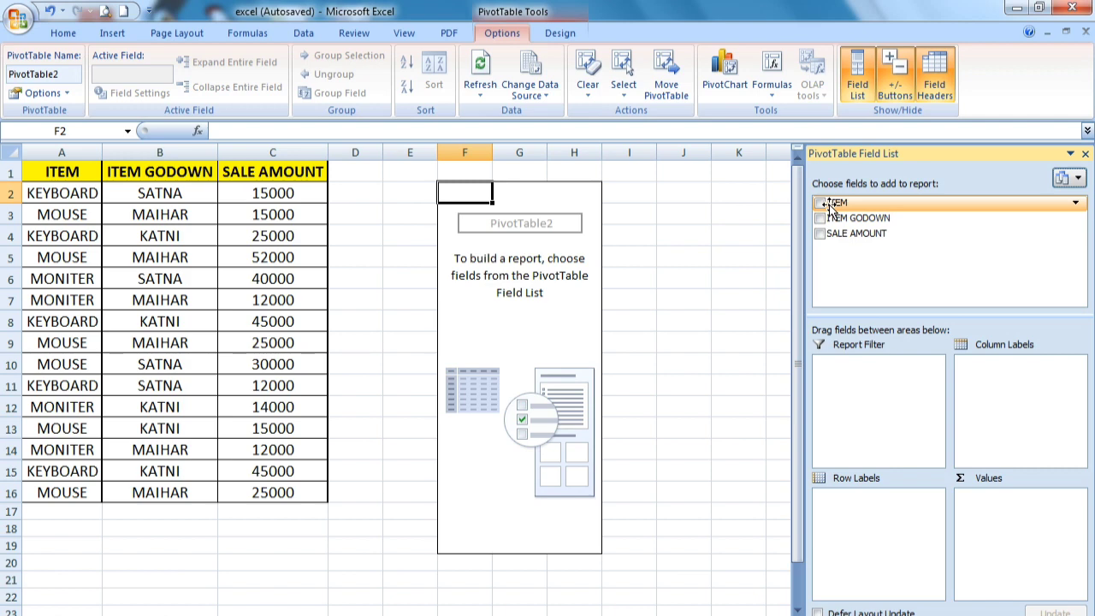
Hide the PivotTable field list and show it again
{"action": "mouse_move", "coordinate": [830, 207]}
{"action": "left_mouse_down"}
{"action": "mouse_move", "coordinate": [848, 237]}
{"action": "mouse_move", "coordinate": [836, 313]}
{"action": "mouse_move", "coordinate": [872, 408]}
{"action": "mouse_move", "coordinate": [858, 308]}
{"action": "mouse_move", "coordinate": [833, 214]}
{"action": "mouse_move", "coordinate": [823, 215]}
{"action": "left_mouse_up"}
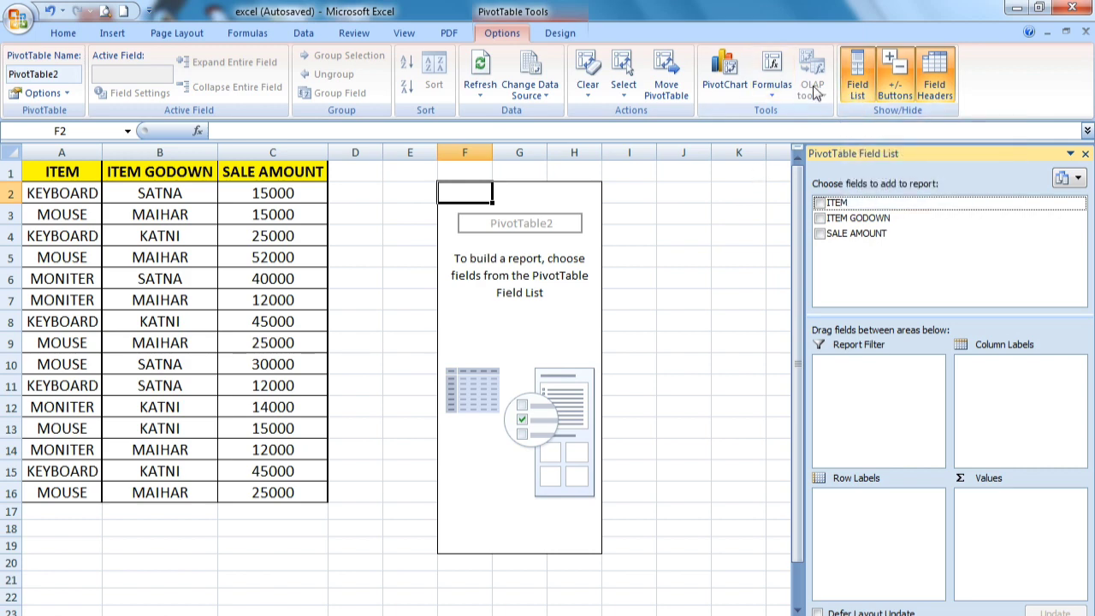
{"action": "left_click", "coordinate": [855, 86]}
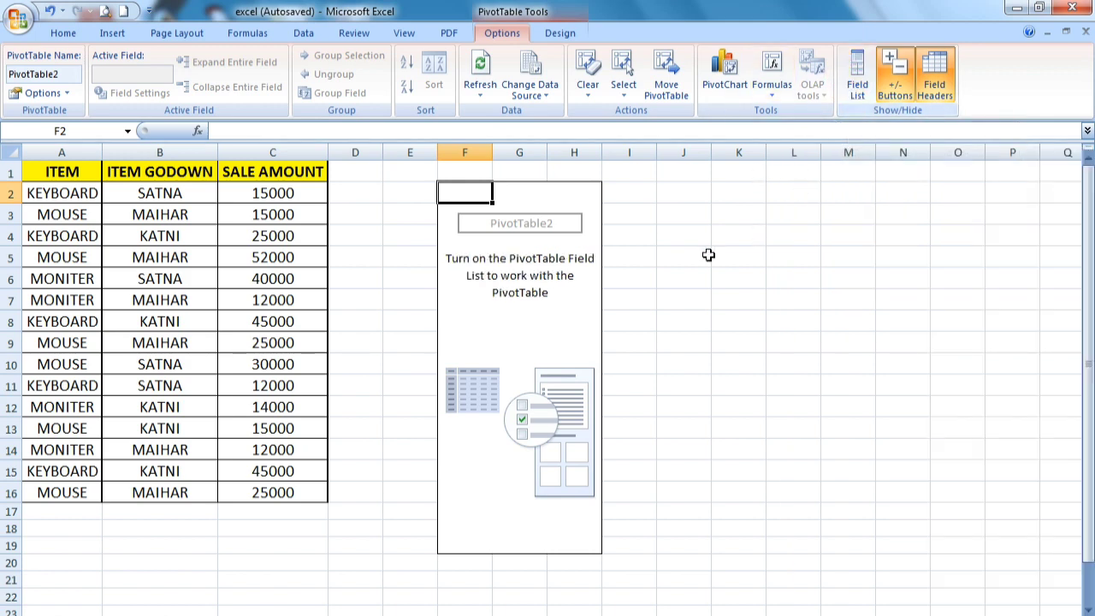
{"action": "left_click", "coordinate": [517, 36]}
{"action": "left_click", "coordinate": [560, 33]}
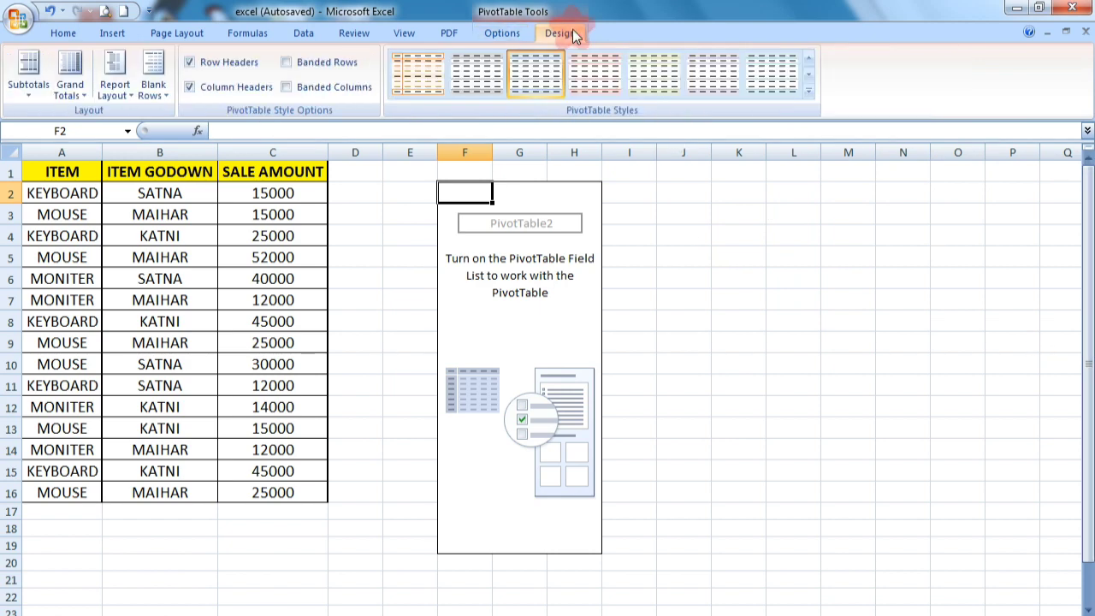
{"action": "left_click", "coordinate": [517, 34]}
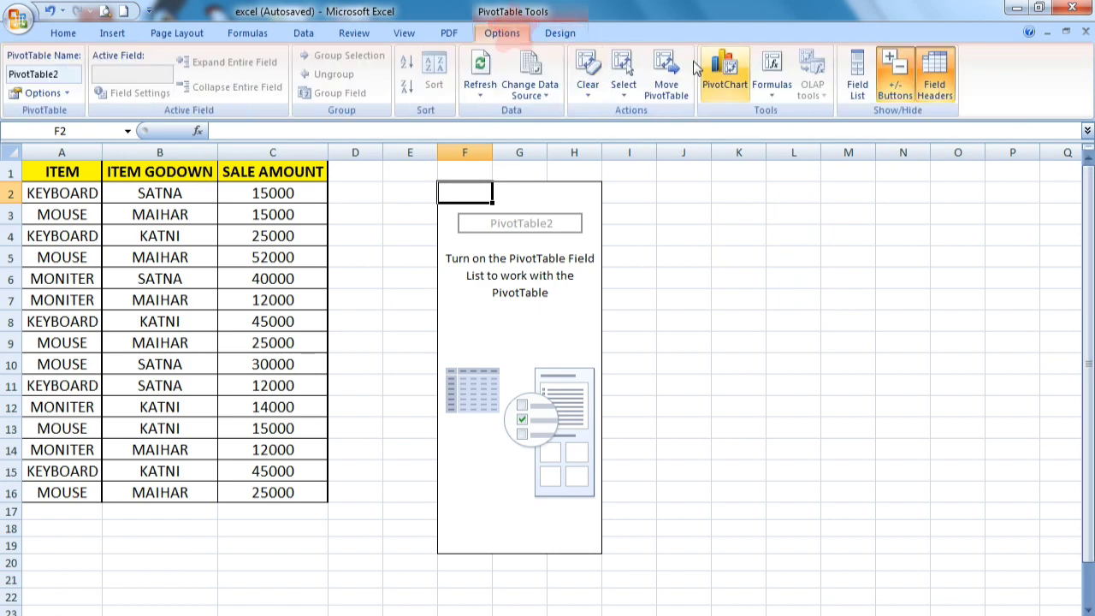
{"action": "left_click", "coordinate": [859, 77]}
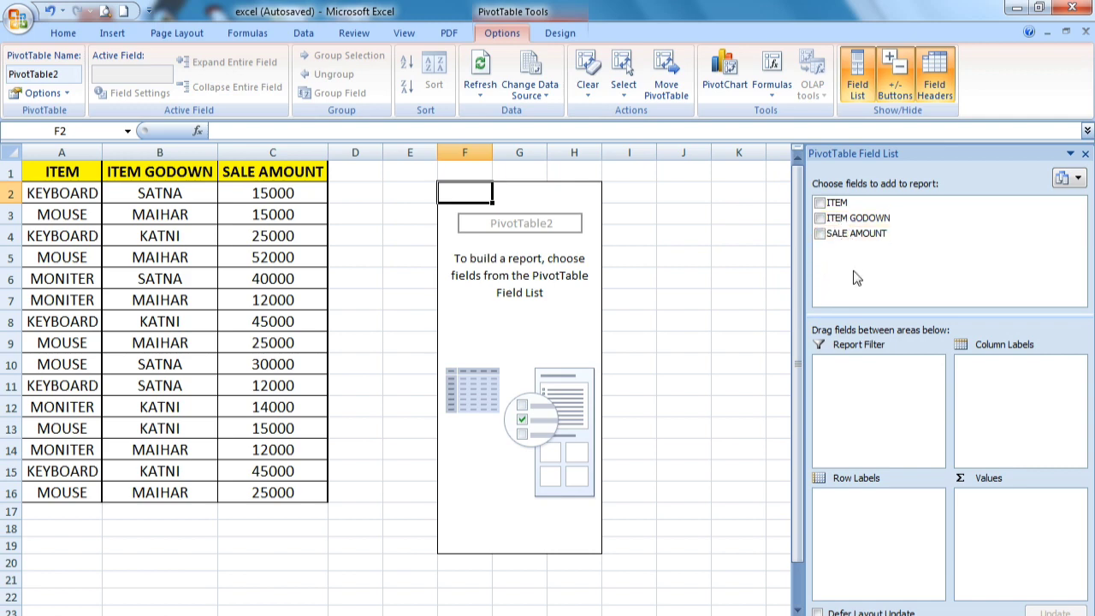
Lay out the PivotTable with ITEM as row labels and ITEM GODOWN as column labels
{"action": "left_click_drag", "start_coordinate": [837, 205], "coordinate": [843, 532]}
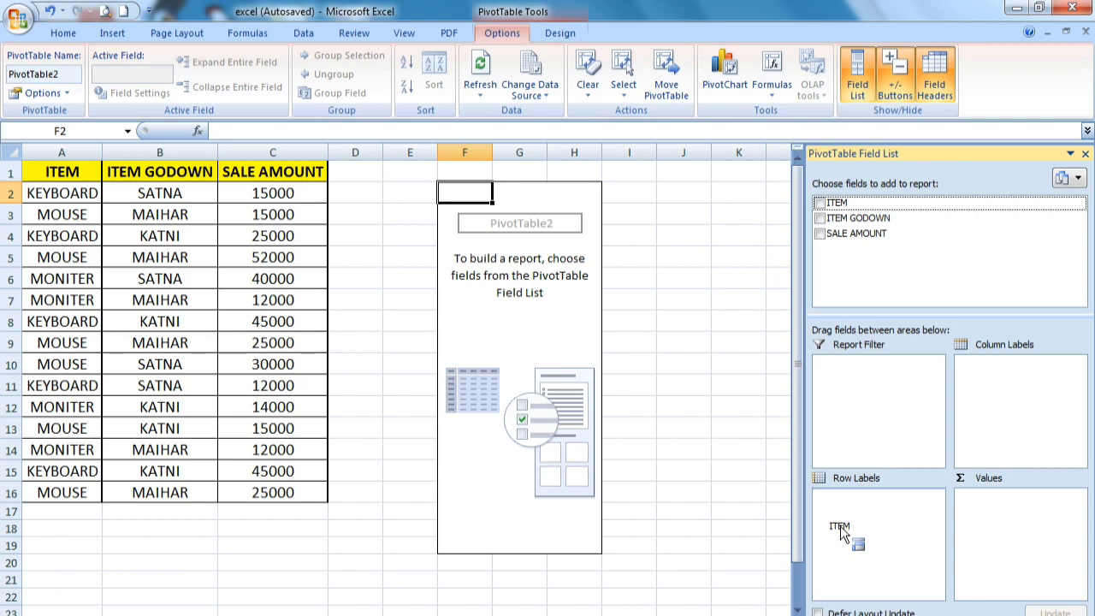
{"action": "left_click_drag", "start_coordinate": [841, 527], "coordinate": [841, 527]}
{"action": "left_click_drag", "start_coordinate": [889, 383], "coordinate": [846, 534]}
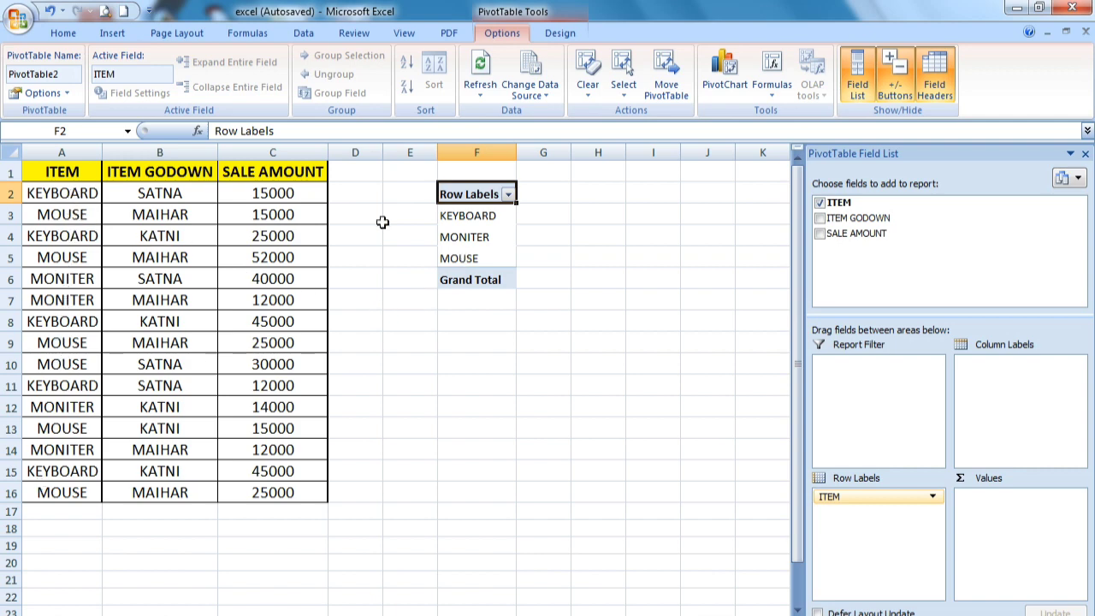
{"action": "left_click_drag", "start_coordinate": [863, 218], "coordinate": [989, 389]}
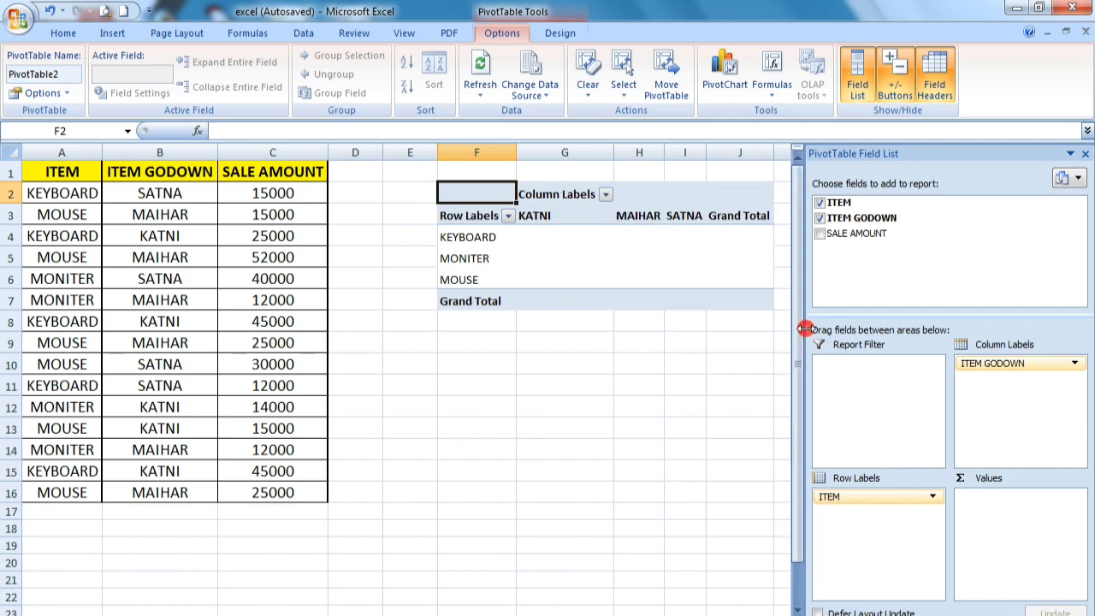
Add SALE AMOUNT to the PivotTable's values as a sum and close the field list
{"action": "left_click_drag", "start_coordinate": [805, 330], "coordinate": [843, 334]}
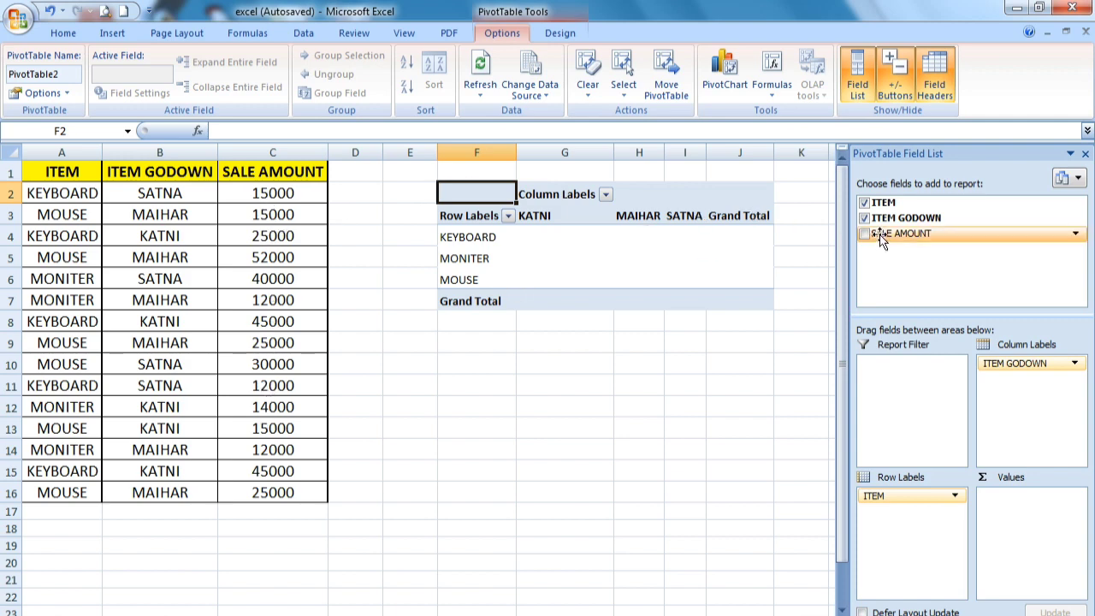
{"action": "left_click_drag", "start_coordinate": [881, 241], "coordinate": [1011, 506]}
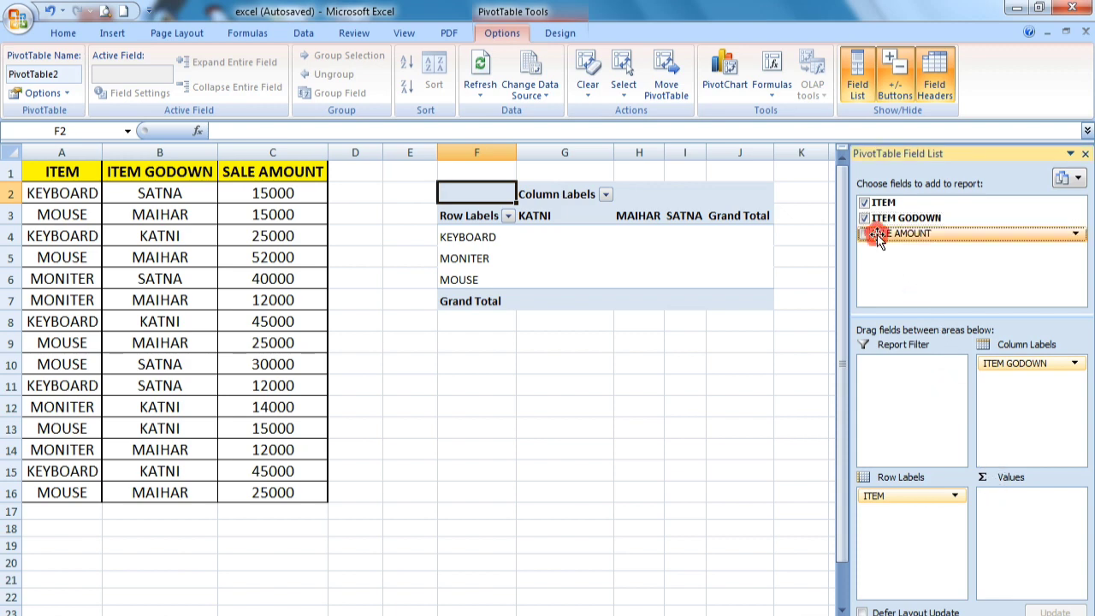
{"action": "left_click_drag", "start_coordinate": [885, 236], "coordinate": [1026, 525]}
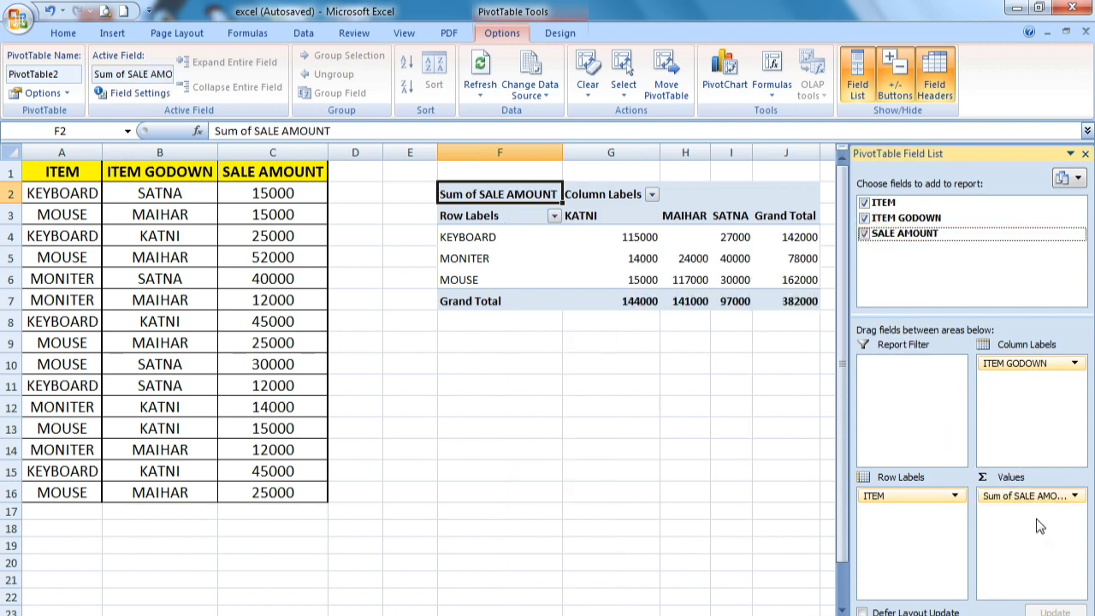
{"action": "left_click", "coordinate": [1086, 154]}
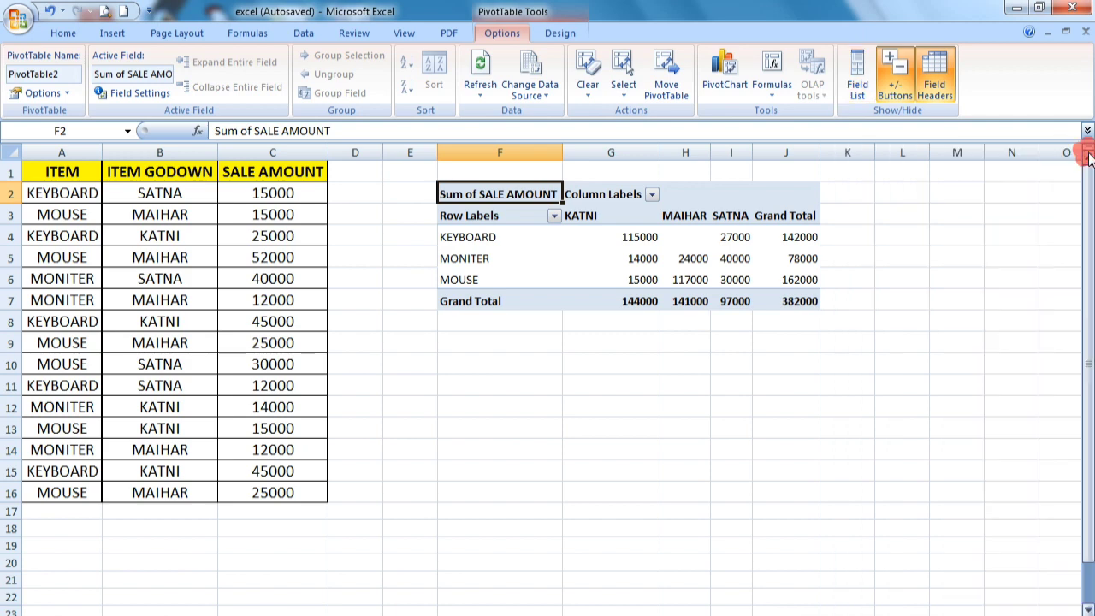
Extract the source records behind the KEYBOARD sales amount for KATNI onto a separate sheet
{"action": "left_click", "coordinate": [732, 257]}
{"action": "left_click", "coordinate": [476, 237]}
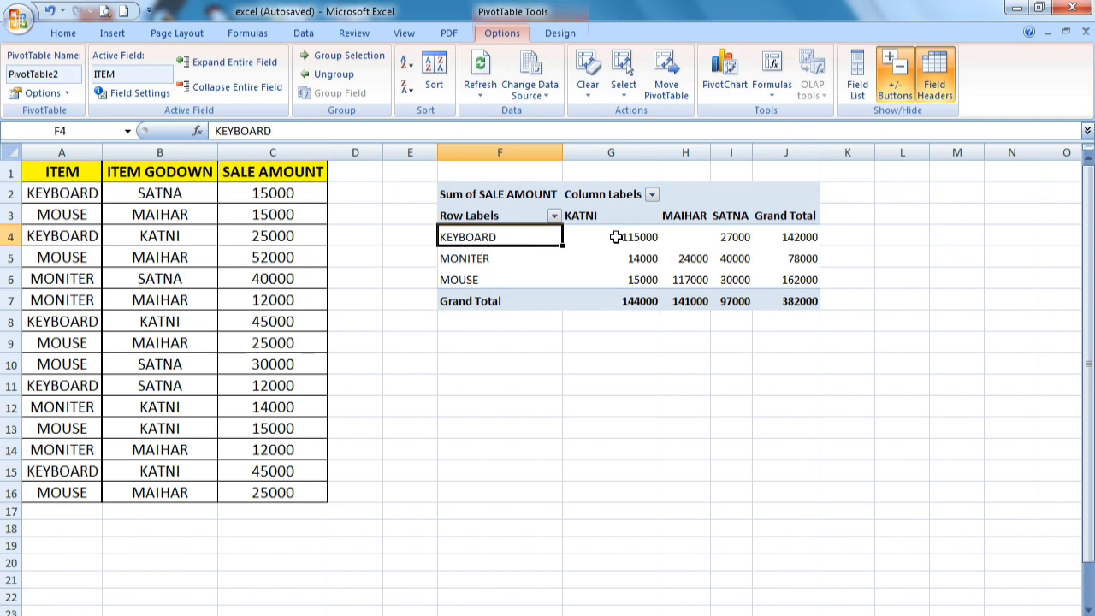
{"action": "mouse_move", "coordinate": [650, 247]}
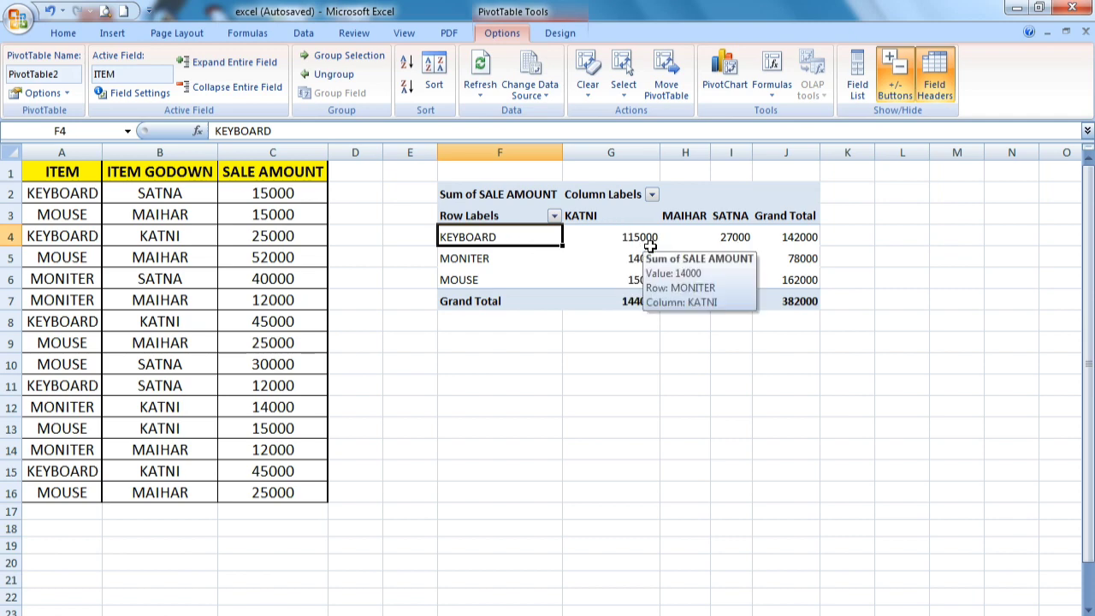
{"action": "left_click", "coordinate": [695, 237]}
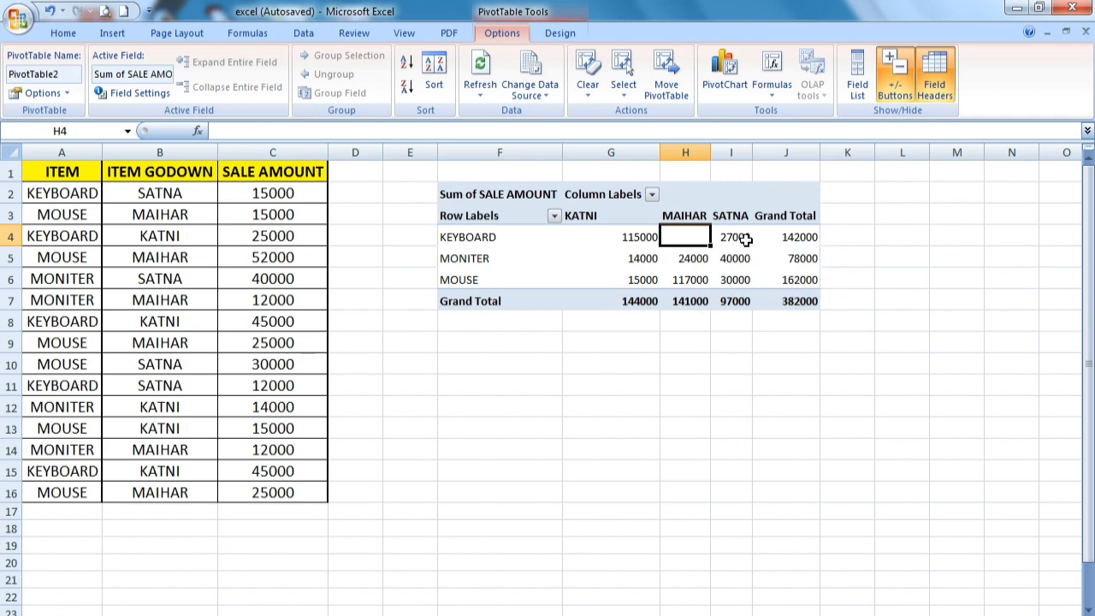
{"action": "mouse_move", "coordinate": [789, 236]}
{"action": "left_click", "coordinate": [615, 237]}
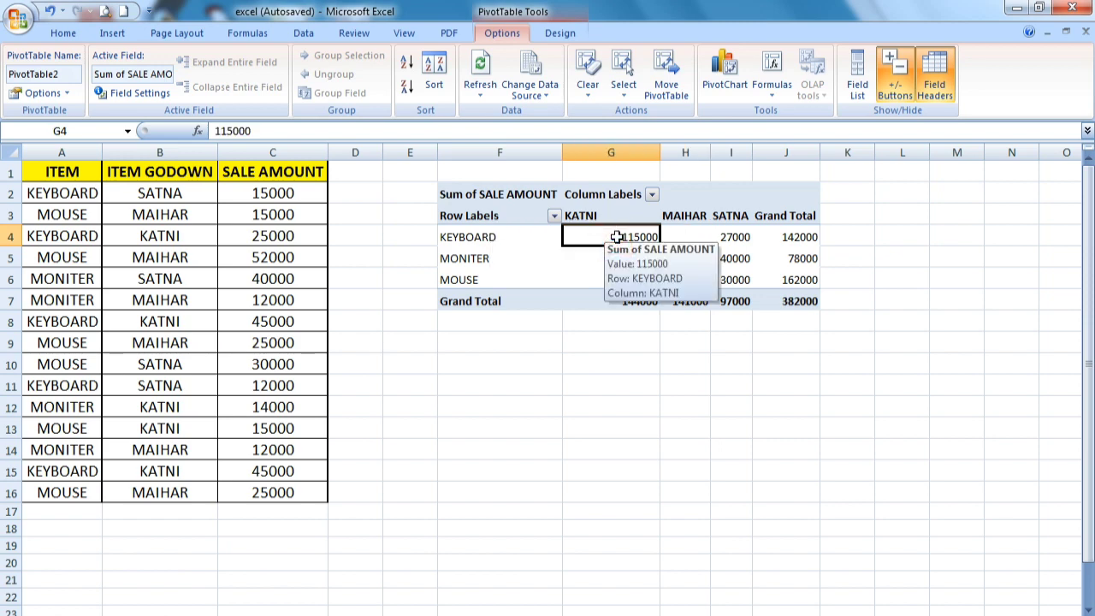
{"action": "double_click", "coordinate": [629, 235]}
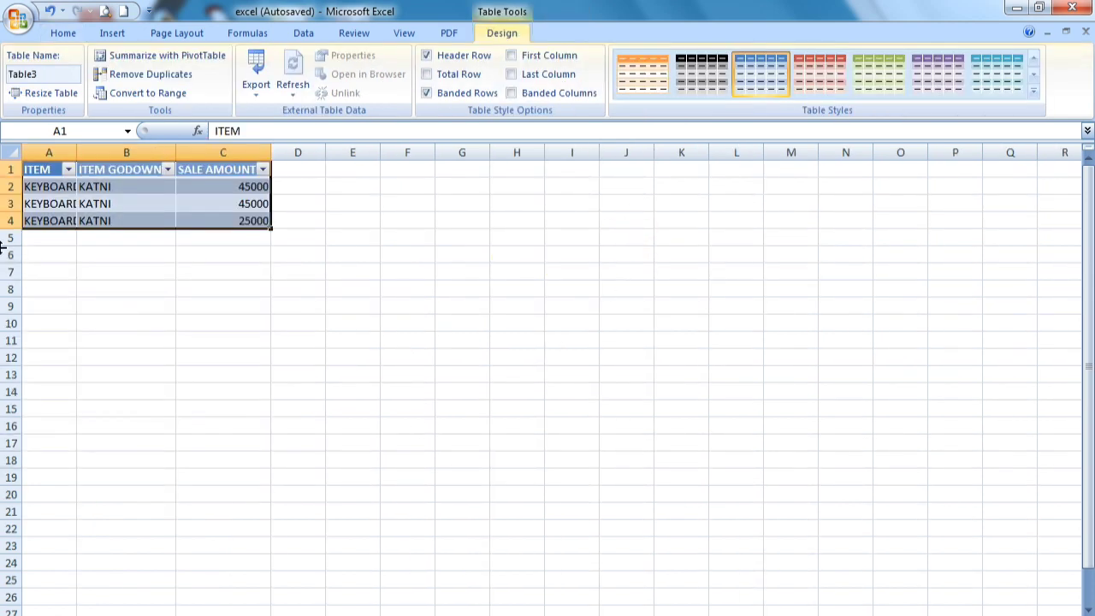
Widen the ITEM column of the extracted table to fit its entries and look through the KEYBOARD records for KATNI
{"action": "left_click_drag", "start_coordinate": [81, 152], "coordinate": [114, 154]}
{"action": "left_click", "coordinate": [117, 172]}
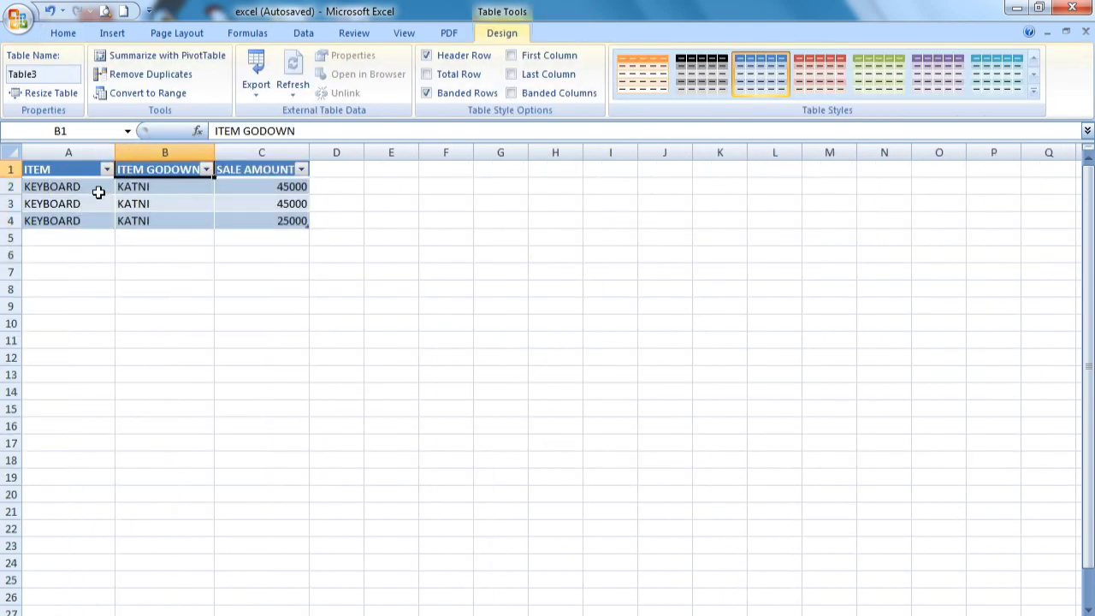
{"action": "left_click", "coordinate": [92, 188]}
{"action": "left_click", "coordinate": [82, 207]}
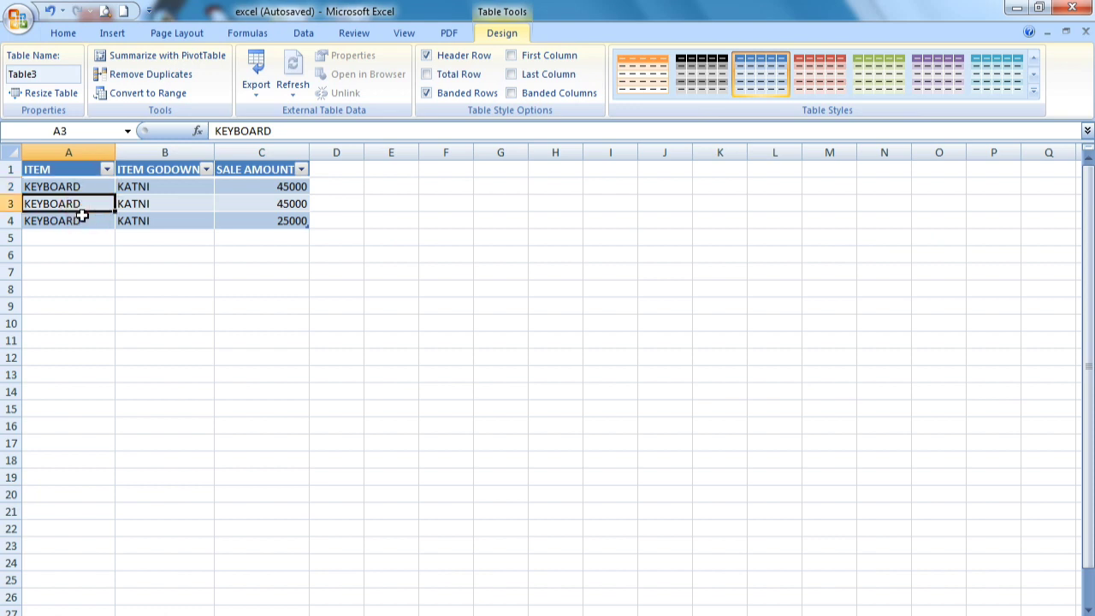
{"action": "left_click", "coordinate": [80, 221]}
{"action": "left_click", "coordinate": [118, 186]}
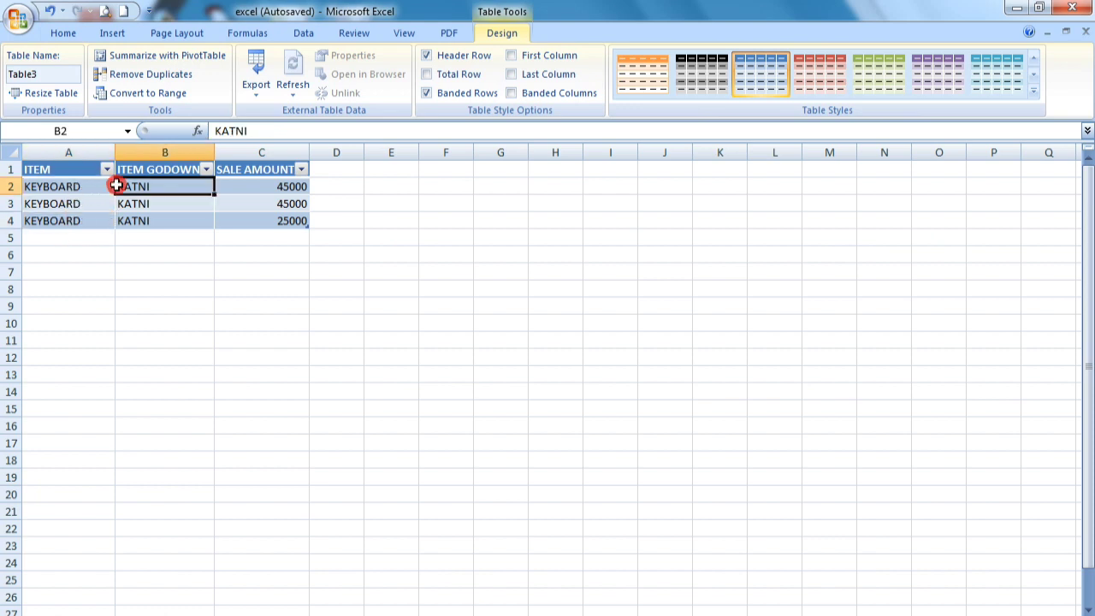
{"action": "left_click", "coordinate": [130, 205]}
{"action": "left_click", "coordinate": [287, 184]}
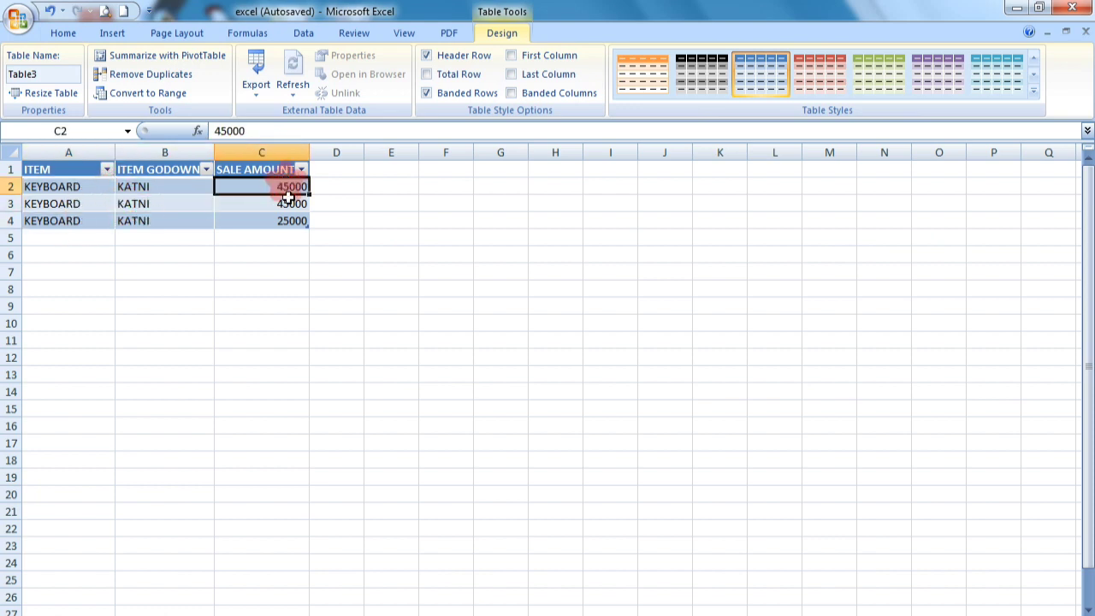
{"action": "left_click", "coordinate": [289, 202]}
{"action": "left_click", "coordinate": [294, 222]}
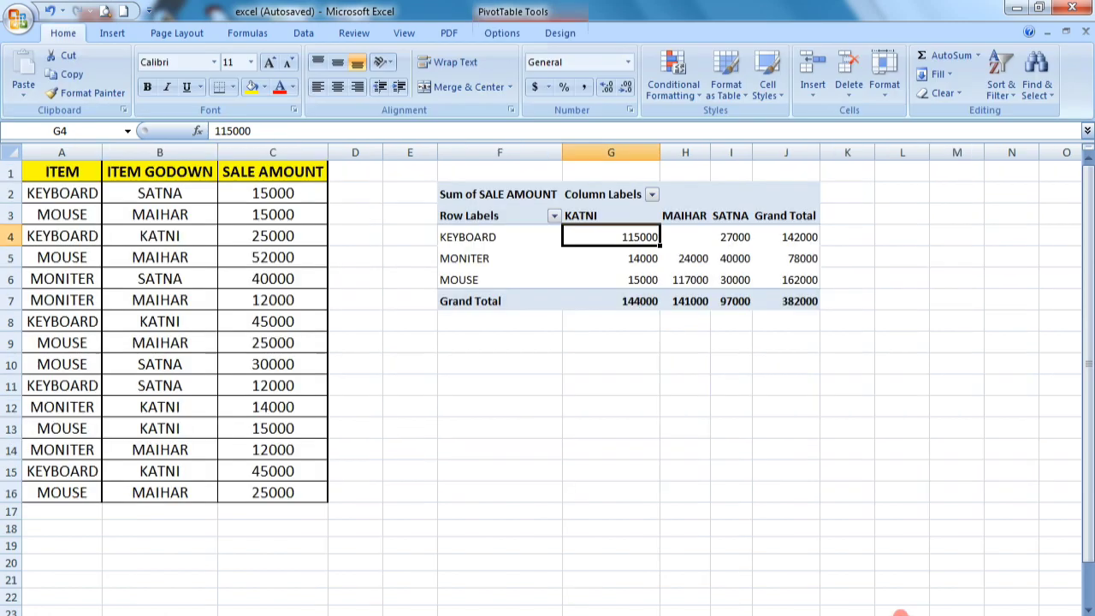
Extract the source records behind the MONITER sales amount for MAIHAR onto a separate sheet
{"action": "left_click", "coordinate": [469, 261]}
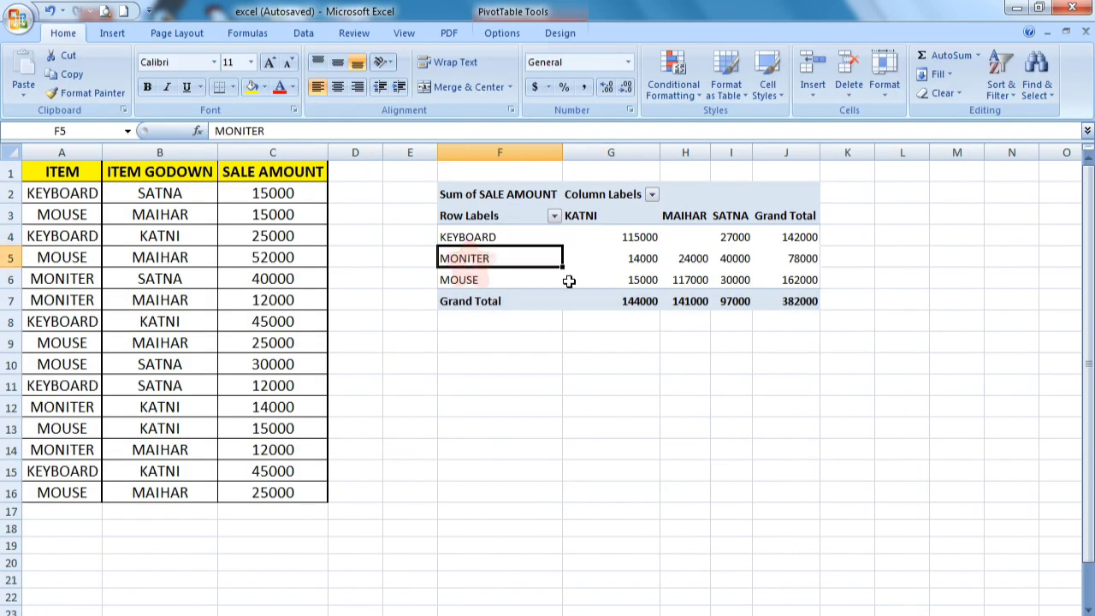
{"action": "left_click", "coordinate": [700, 260]}
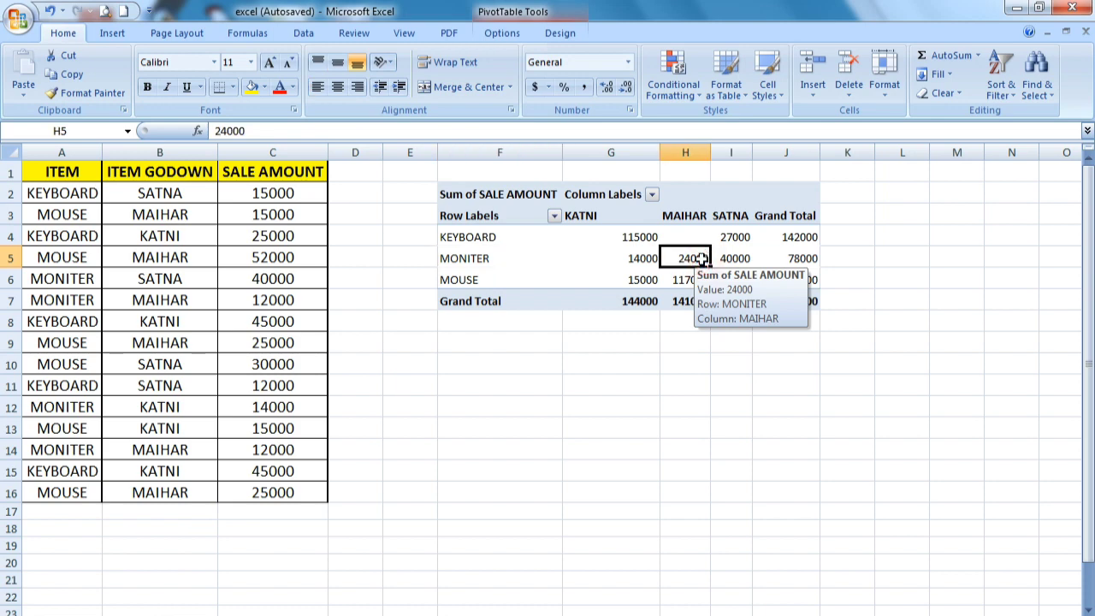
{"action": "double_click", "coordinate": [699, 260]}
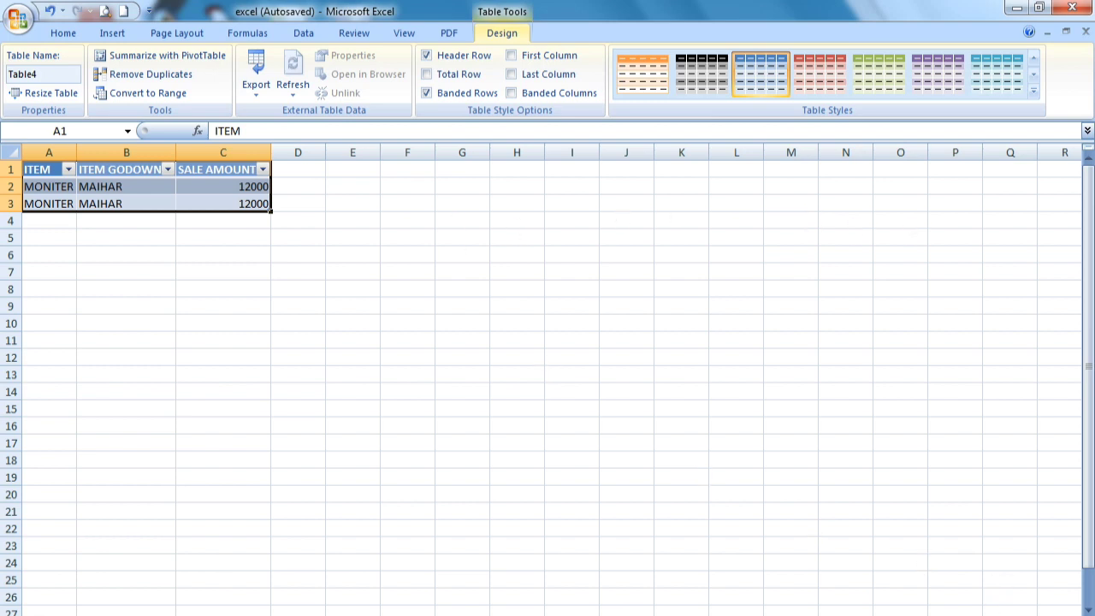
Revisit both extracted record sheets, then examine the PivotTable's grand totals by godown, overall and for KEYBOARD
{"action": "left_click", "coordinate": [789, 614]}
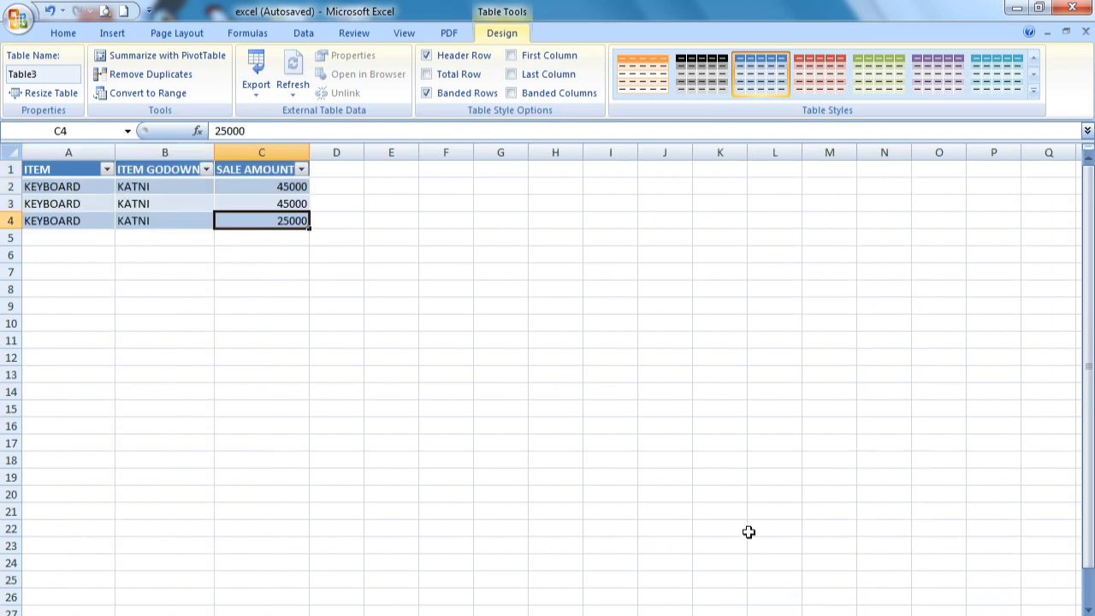
{"action": "left_click", "coordinate": [835, 610]}
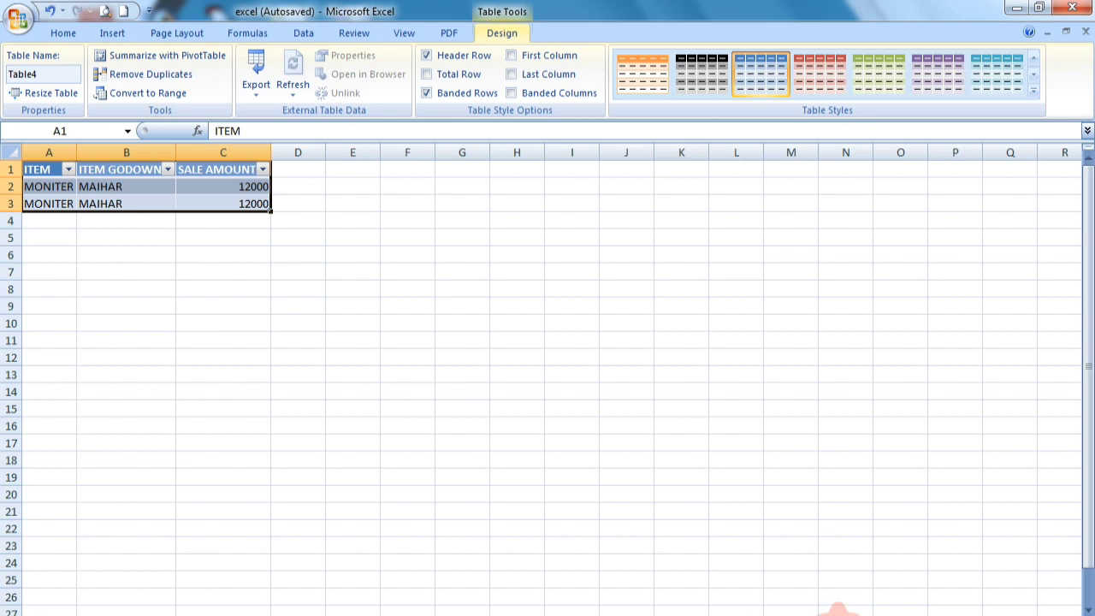
{"action": "left_click", "coordinate": [889, 609]}
{"action": "left_click", "coordinate": [611, 363]}
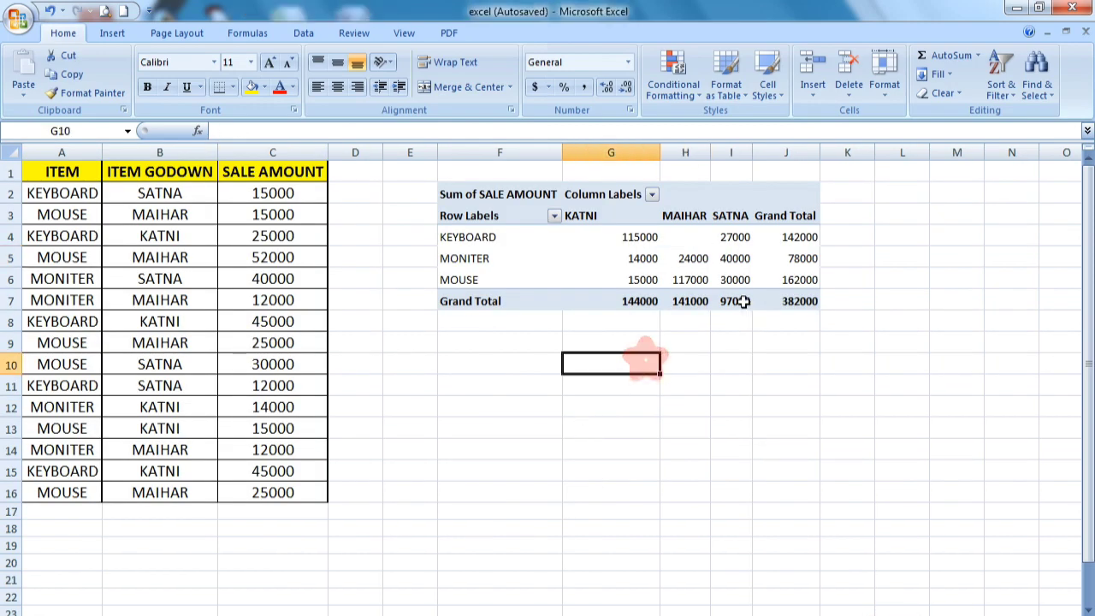
{"action": "left_click", "coordinate": [619, 301]}
{"action": "left_click", "coordinate": [674, 300]}
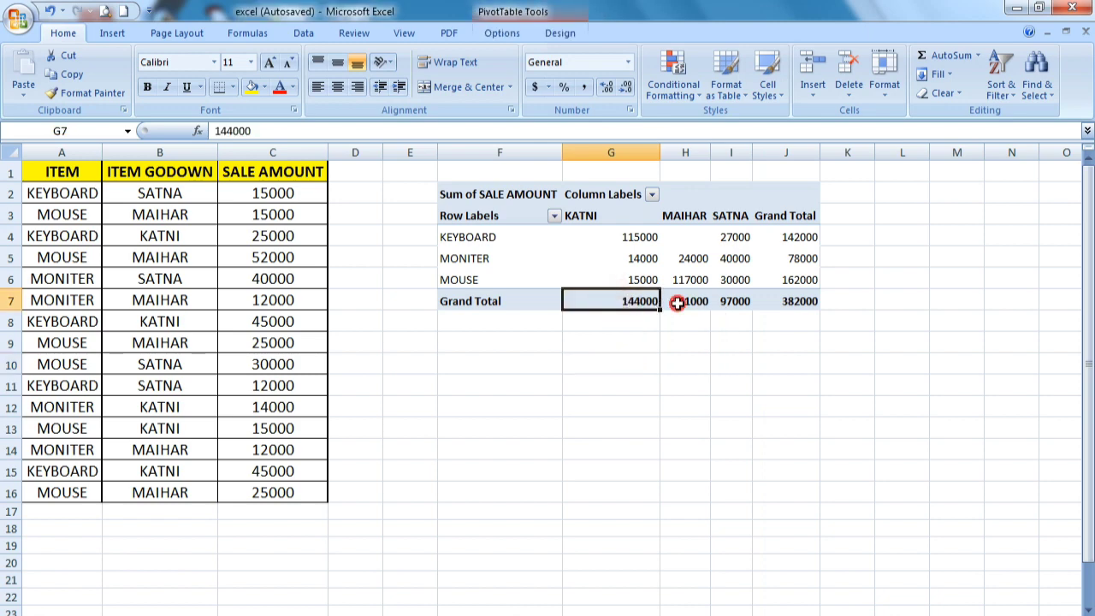
{"action": "left_click", "coordinate": [729, 295]}
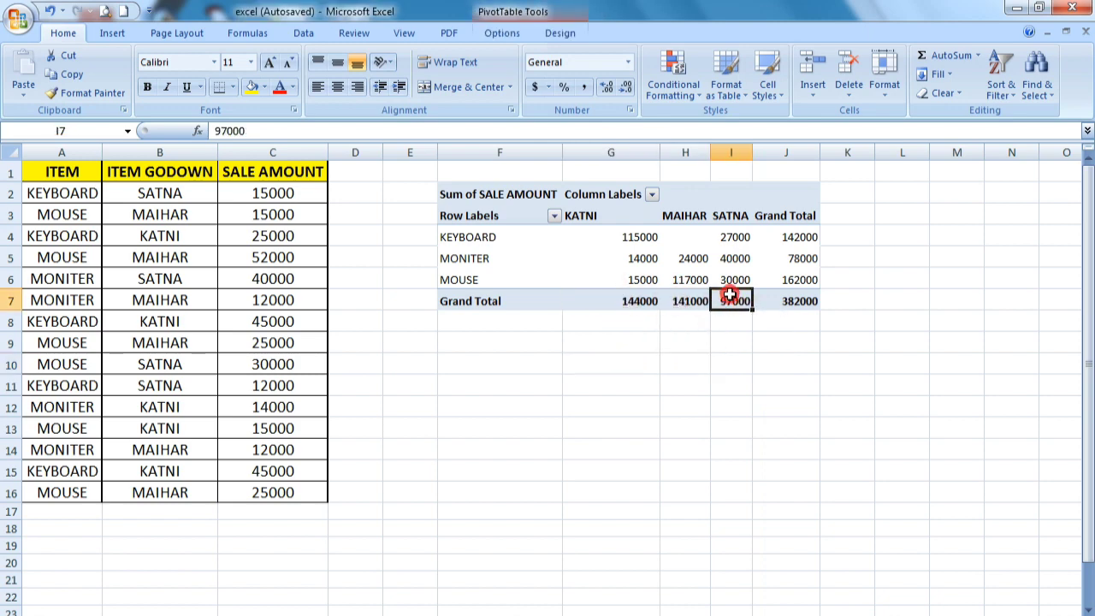
{"action": "left_click", "coordinate": [807, 300]}
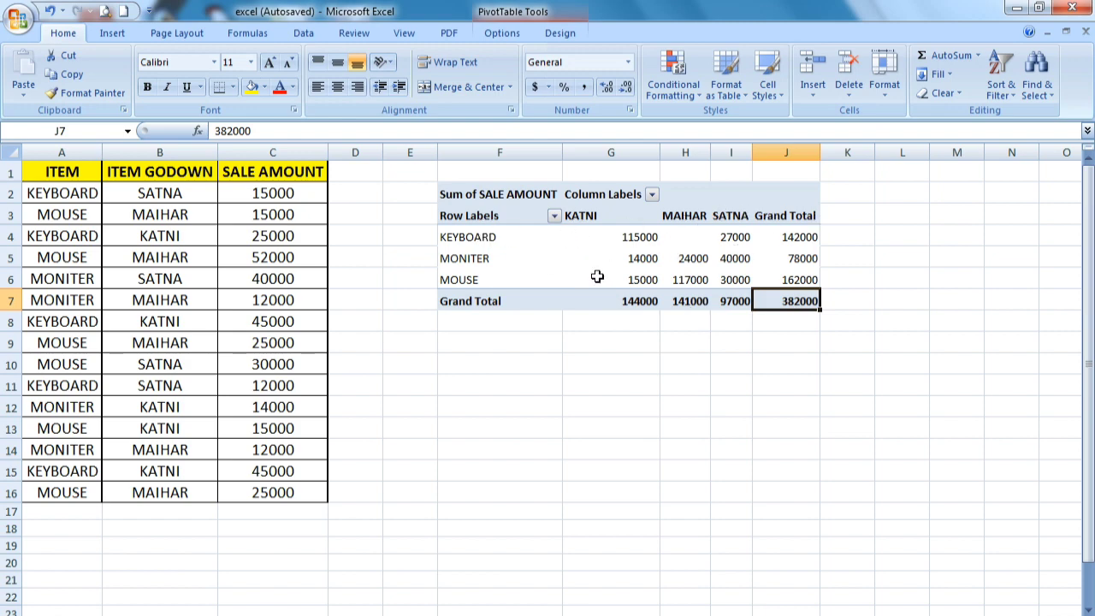
{"action": "left_click", "coordinate": [796, 238]}
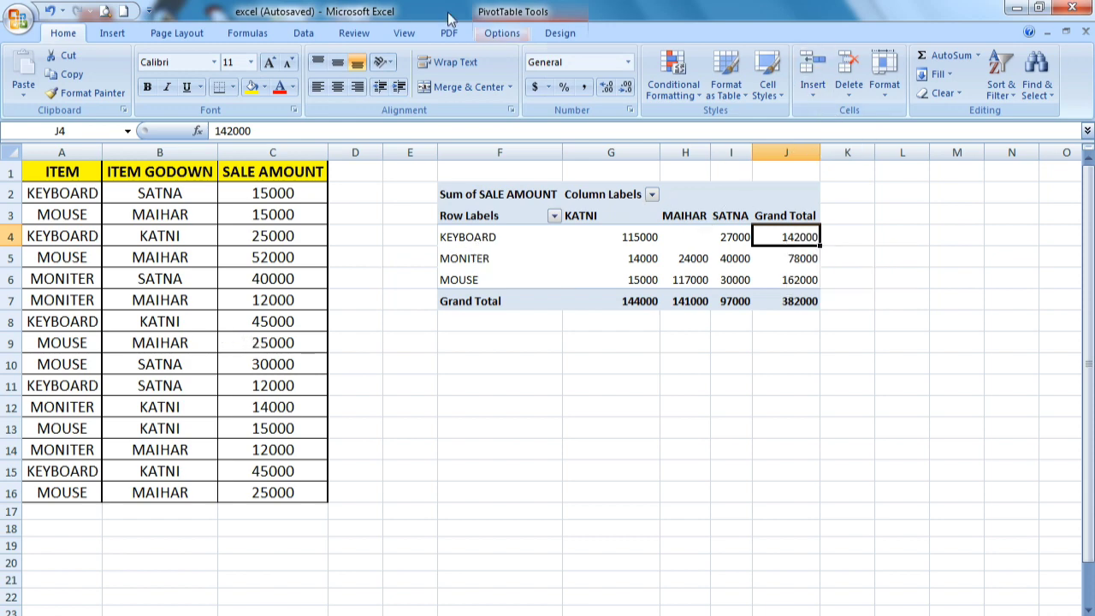
Swap the PivotTable layout so ITEM GODOWN forms the row labels and ITEM the column labels, and hide the field list
{"action": "left_click", "coordinate": [512, 33]}
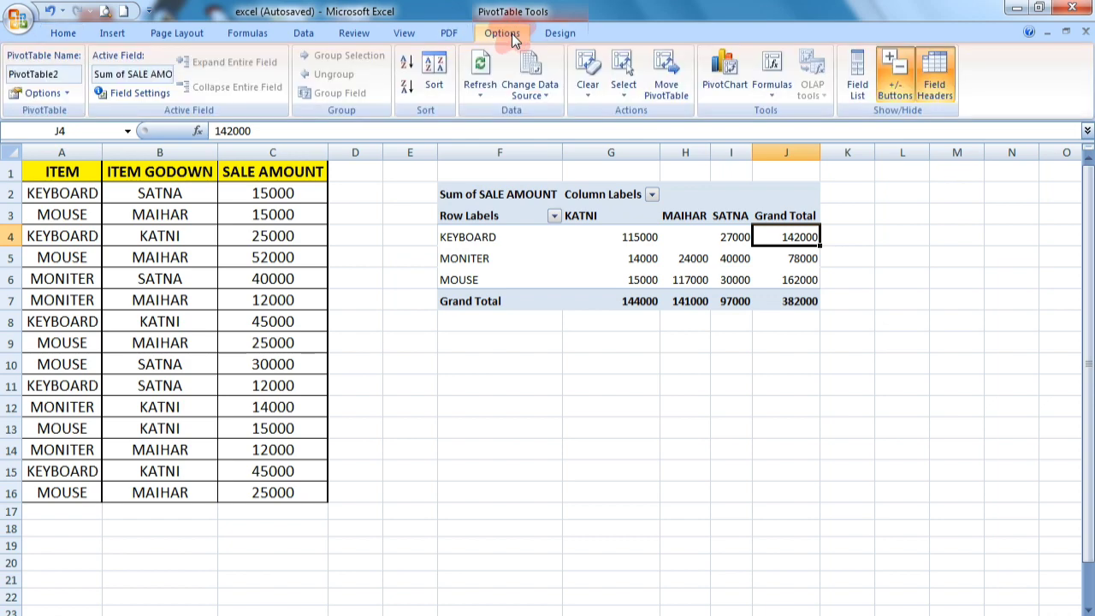
{"action": "left_click", "coordinate": [855, 83]}
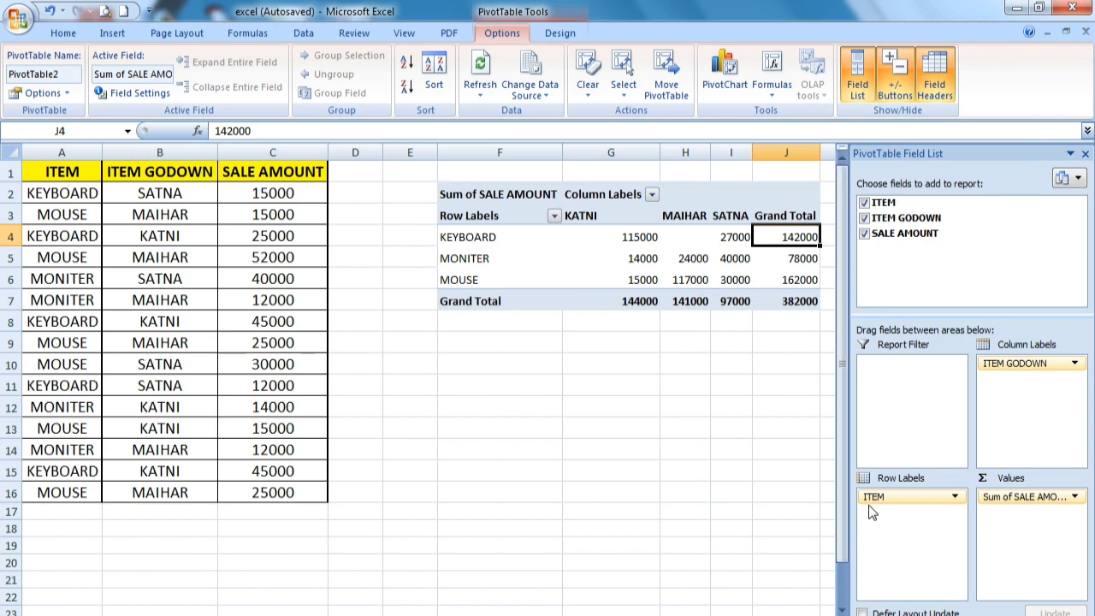
{"action": "left_click_drag", "start_coordinate": [872, 497], "coordinate": [1031, 428]}
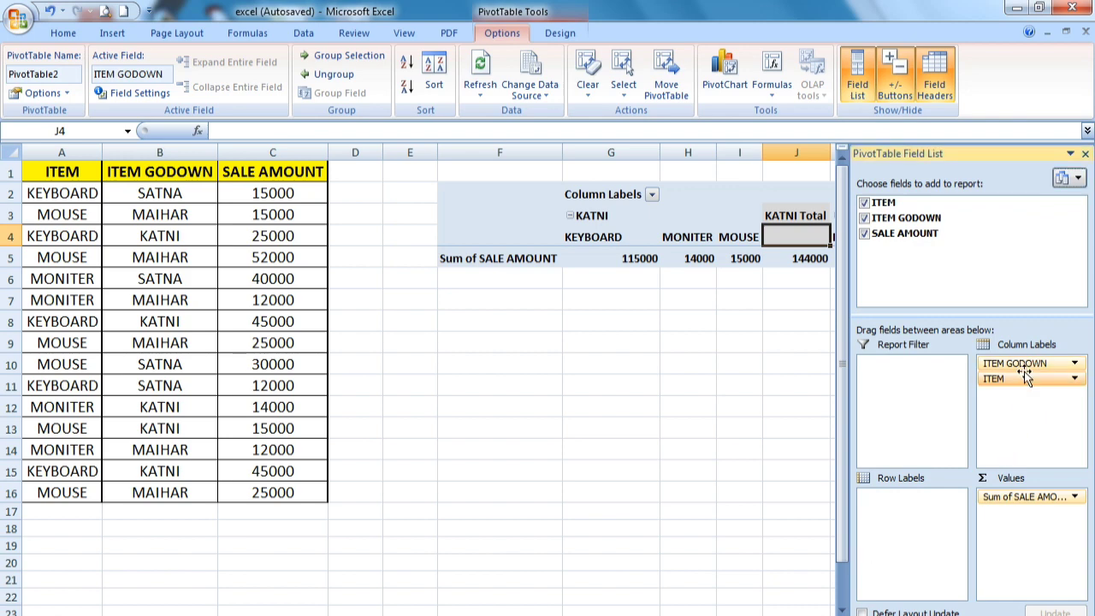
{"action": "left_click_drag", "start_coordinate": [1024, 363], "coordinate": [929, 500]}
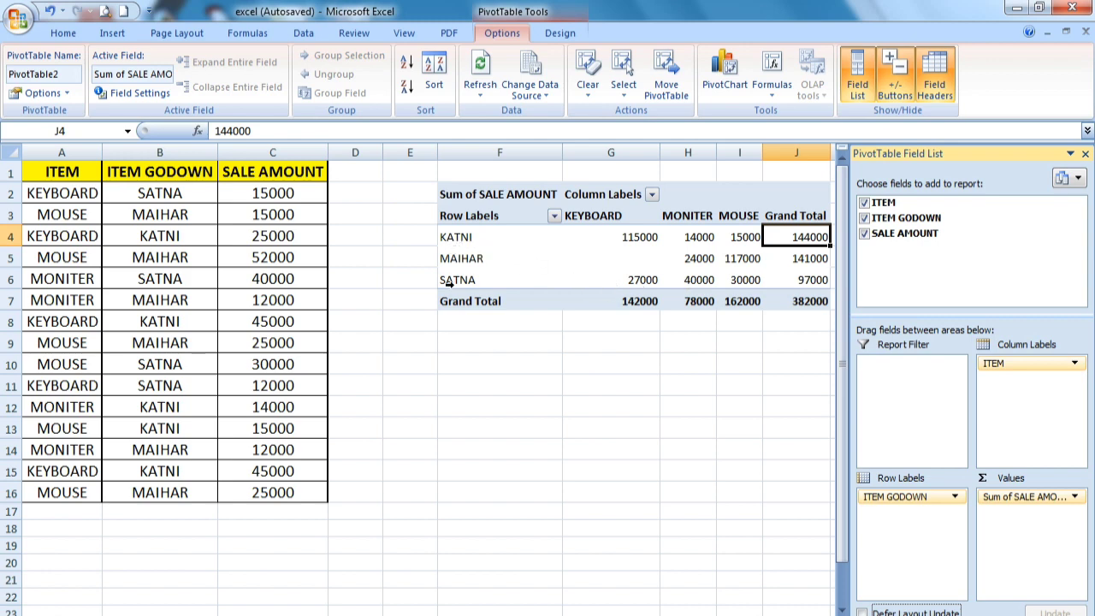
{"action": "left_click", "coordinate": [1085, 154]}
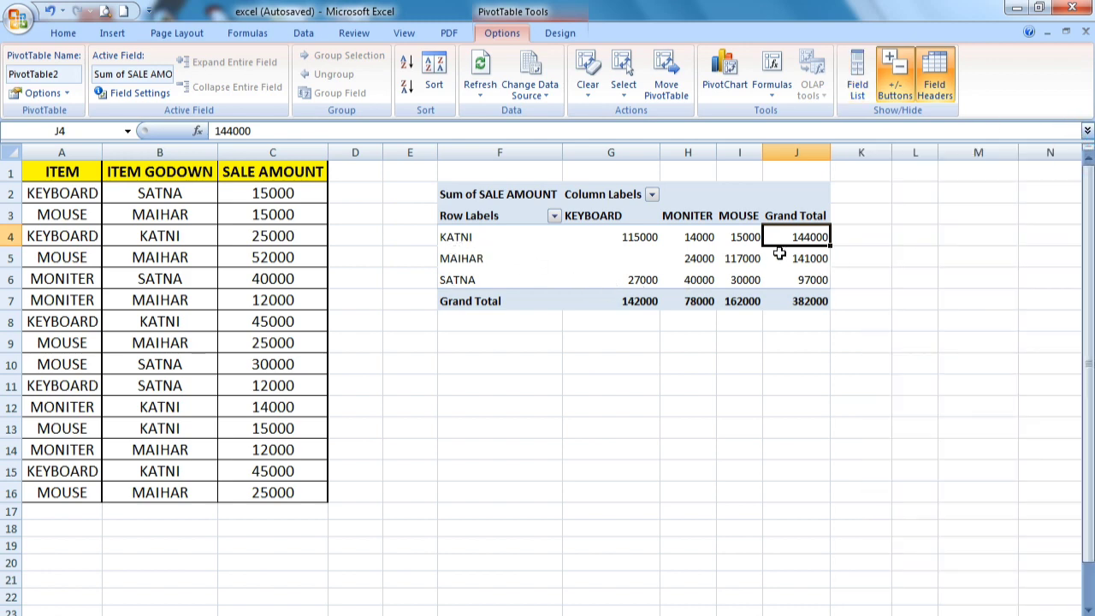
{"action": "left_click", "coordinate": [703, 231]}
{"action": "left_click", "coordinate": [601, 221]}
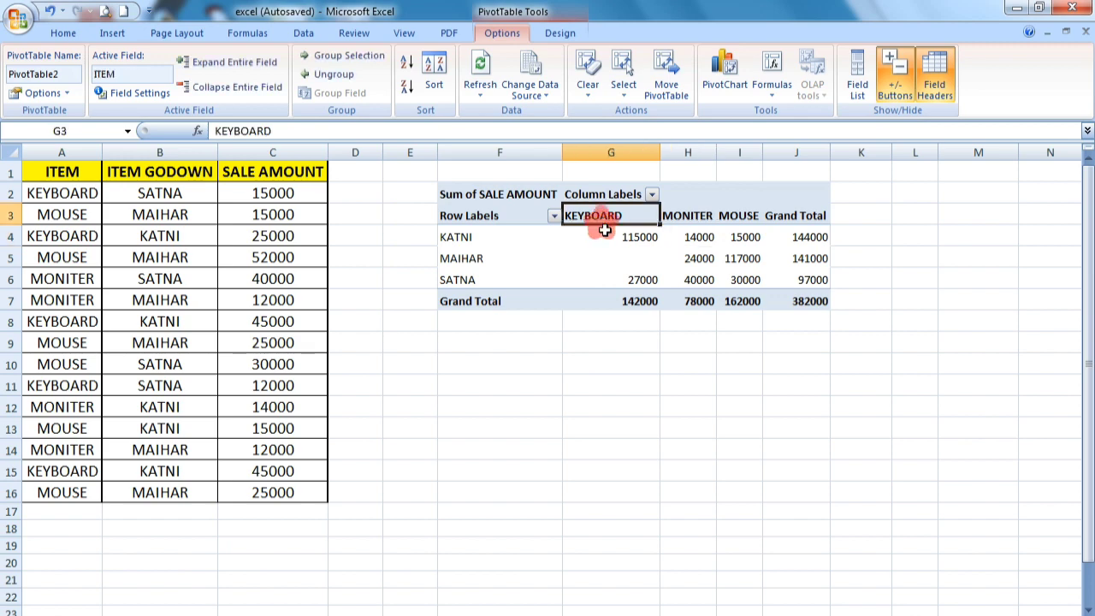
{"action": "left_click", "coordinate": [638, 284]}
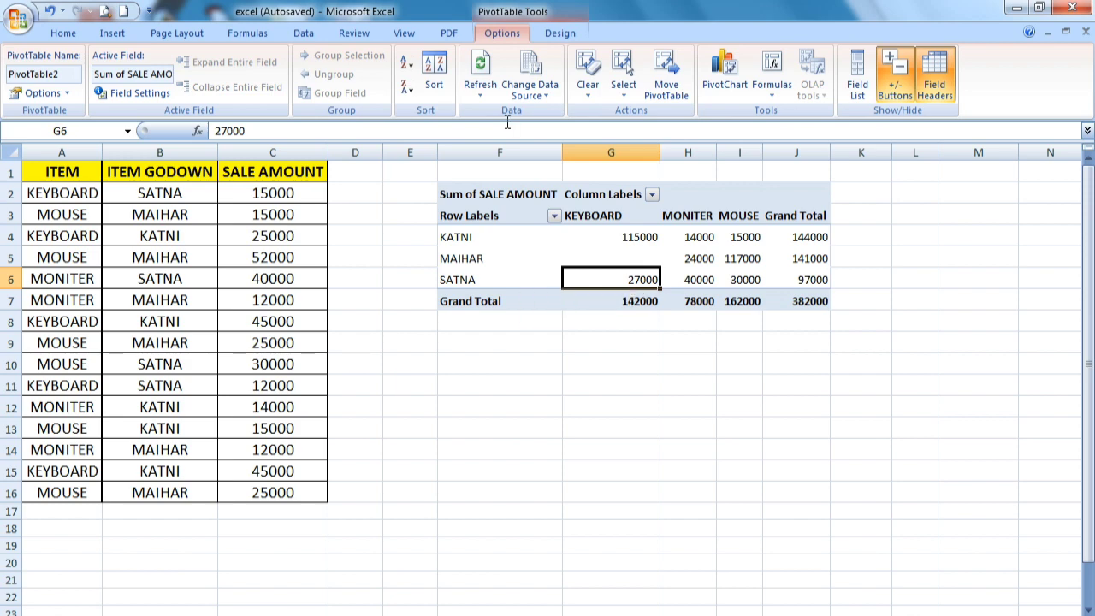
Move ITEM GODOWN from the row labels to the PivotTable's report filter and hide the field list
{"action": "left_click", "coordinate": [856, 78]}
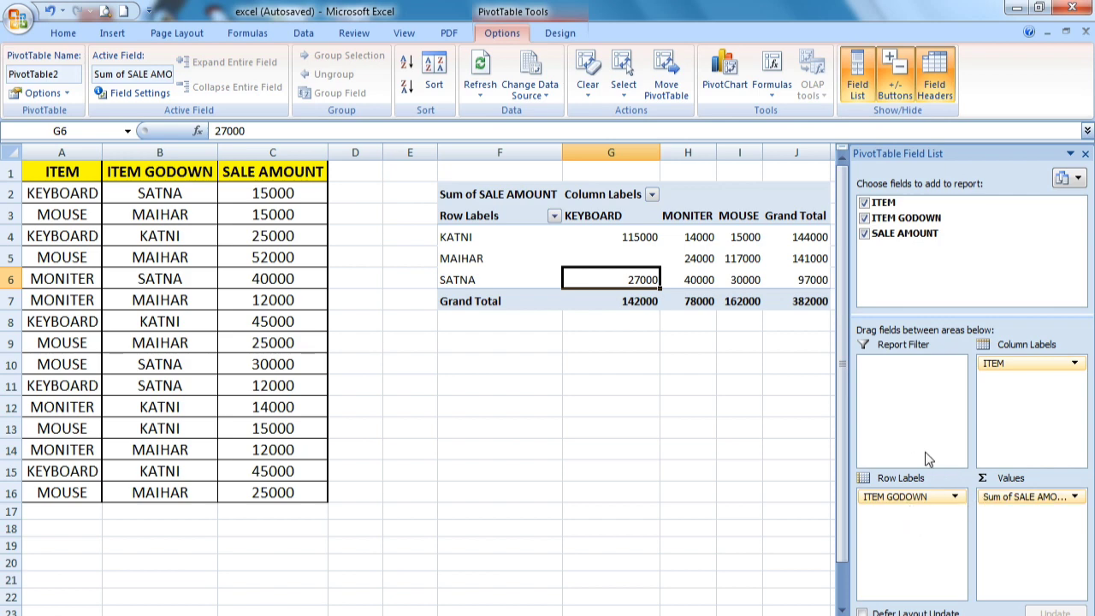
{"action": "left_click", "coordinate": [1012, 363]}
{"action": "left_click_drag", "start_coordinate": [1013, 366], "coordinate": [999, 409]}
{"action": "left_click", "coordinate": [924, 498]}
{"action": "left_click_drag", "start_coordinate": [924, 499], "coordinate": [922, 428]}
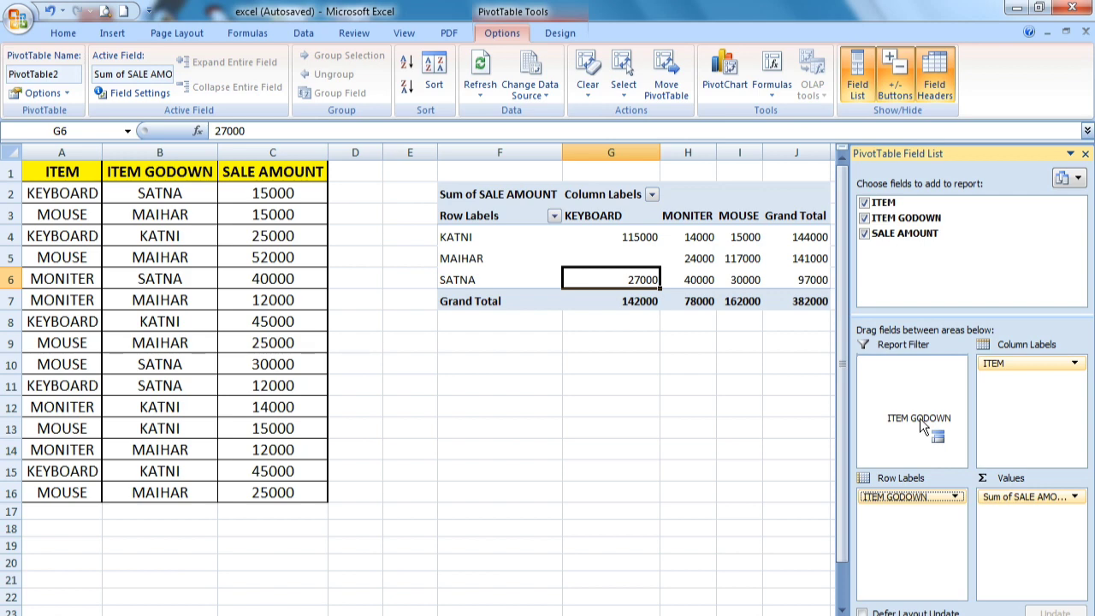
{"action": "left_click_drag", "start_coordinate": [919, 419], "coordinate": [889, 392]}
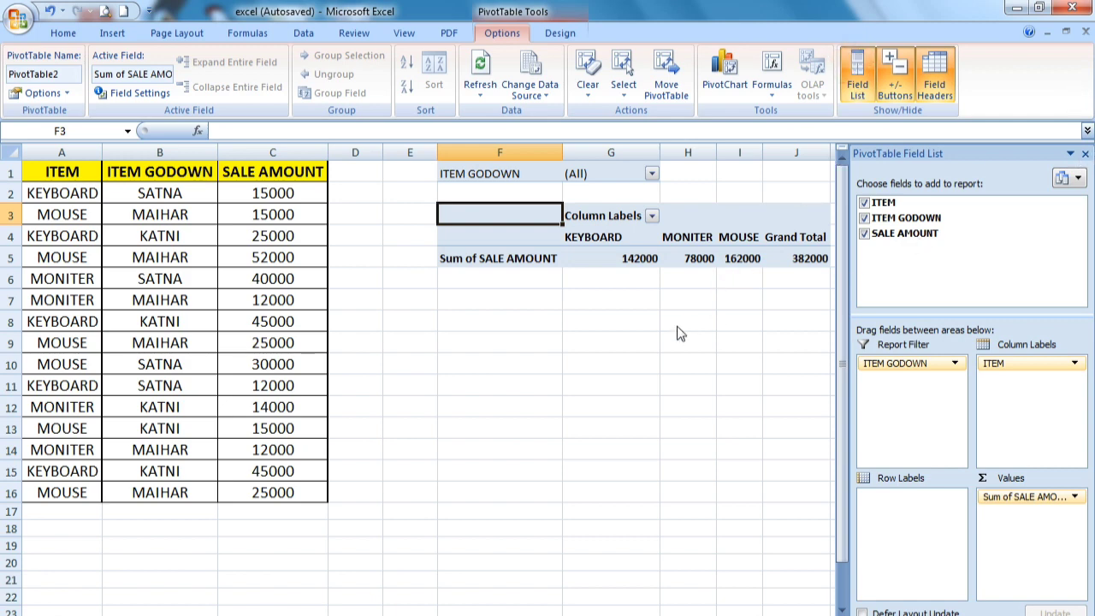
{"action": "key", "text": "Delete"}
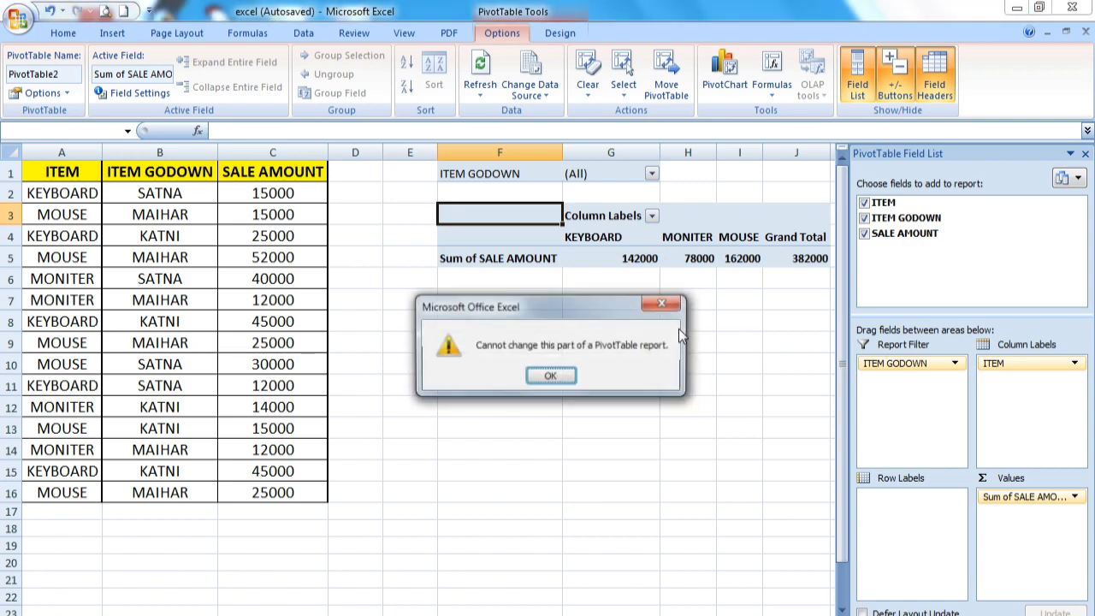
{"action": "left_click", "coordinate": [688, 301]}
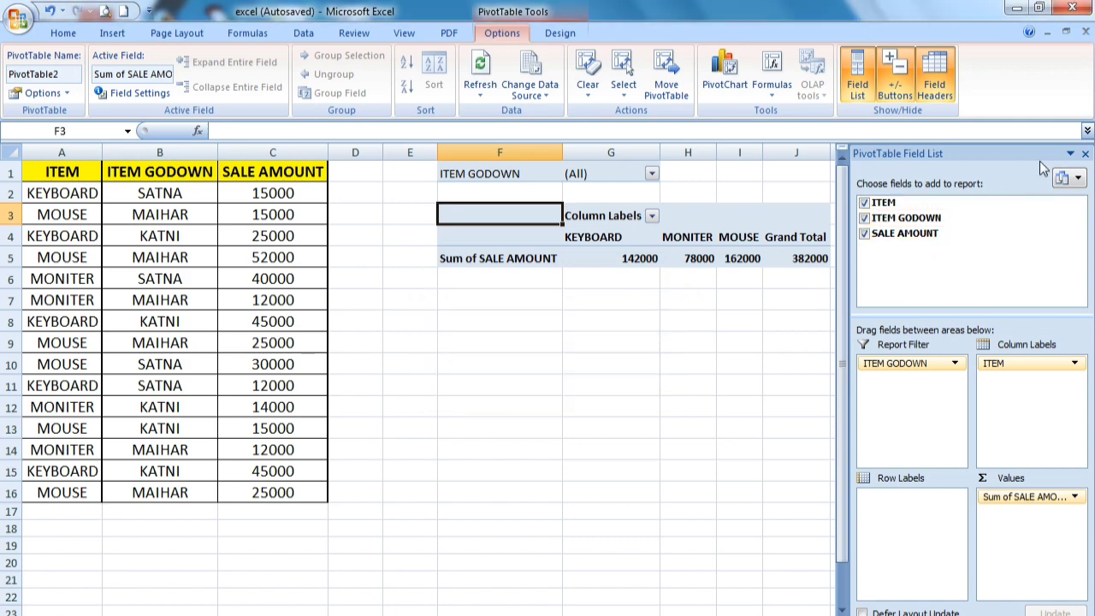
{"action": "left_click", "coordinate": [1084, 154]}
Filter the PivotTable report by the KATNI item godown
{"action": "left_click", "coordinate": [517, 175]}
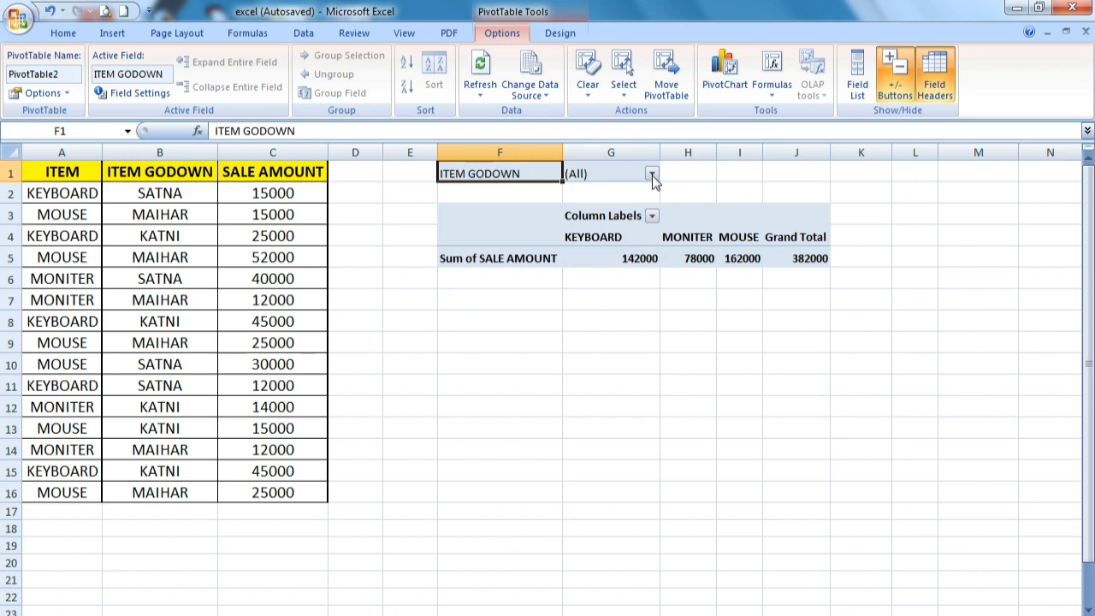
{"action": "left_click", "coordinate": [652, 176]}
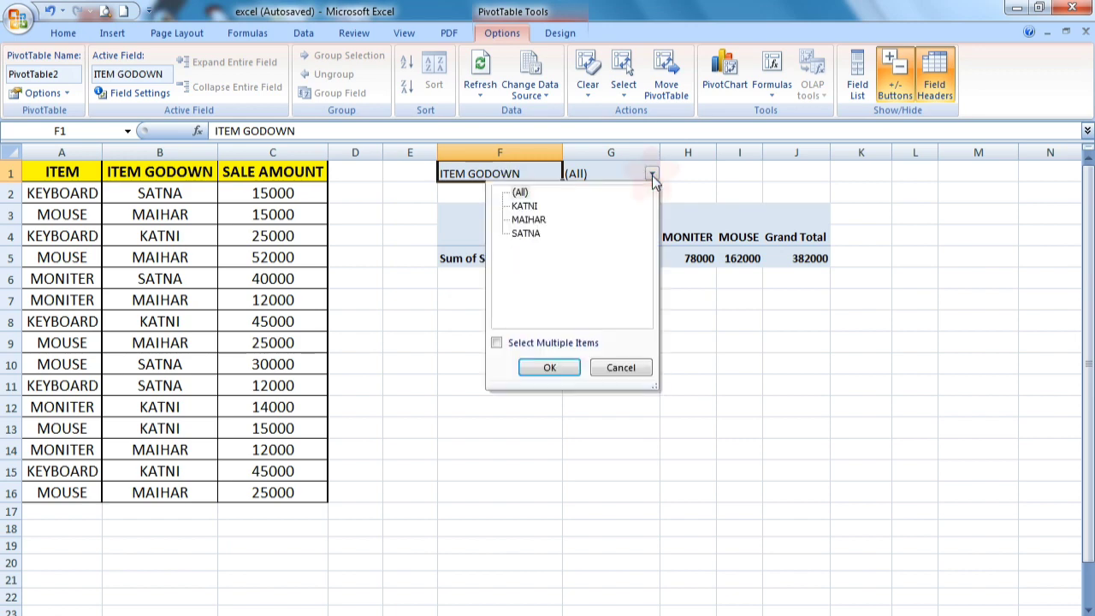
{"action": "left_click", "coordinate": [513, 207]}
{"action": "left_click", "coordinate": [523, 219]}
{"action": "left_click", "coordinate": [520, 232]}
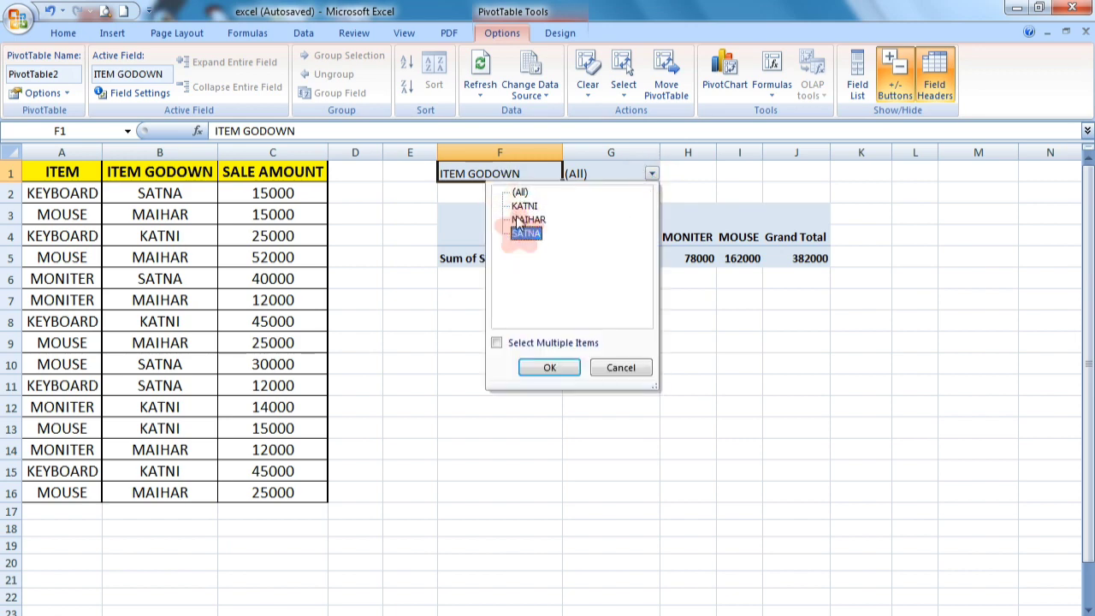
{"action": "left_click", "coordinate": [516, 208]}
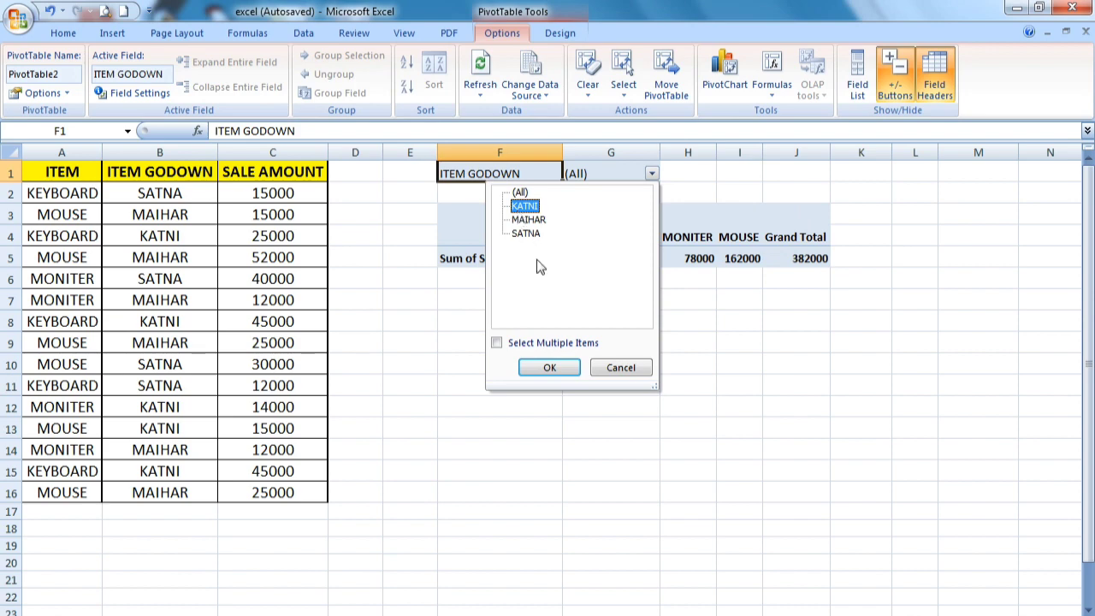
{"action": "left_click", "coordinate": [552, 367]}
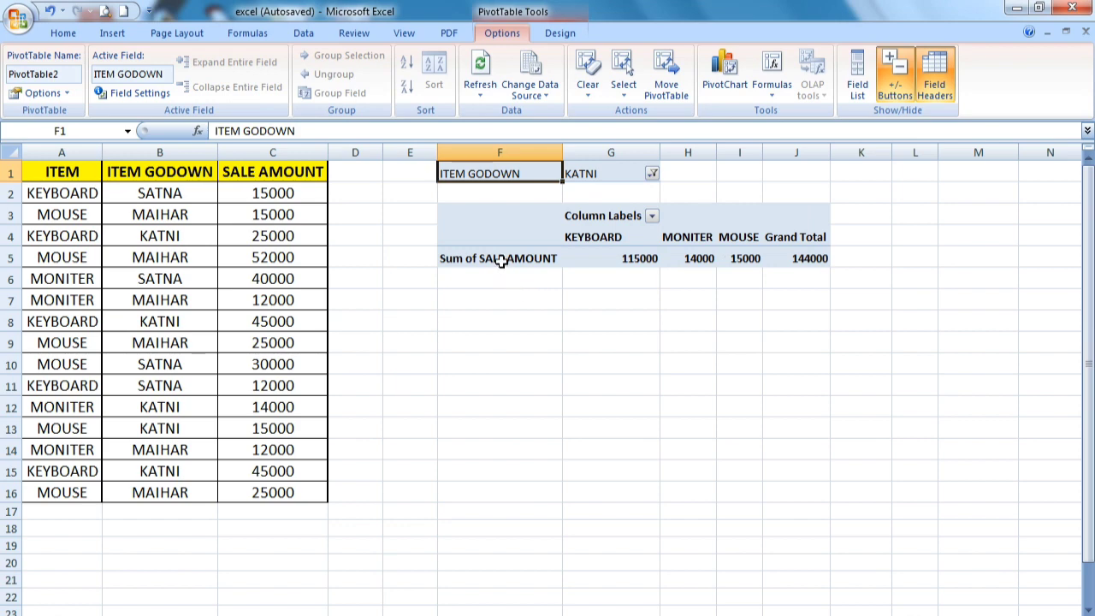
Switch the PivotTable's ITEM GODOWN report filter to SATNA
{"action": "left_click", "coordinate": [652, 175]}
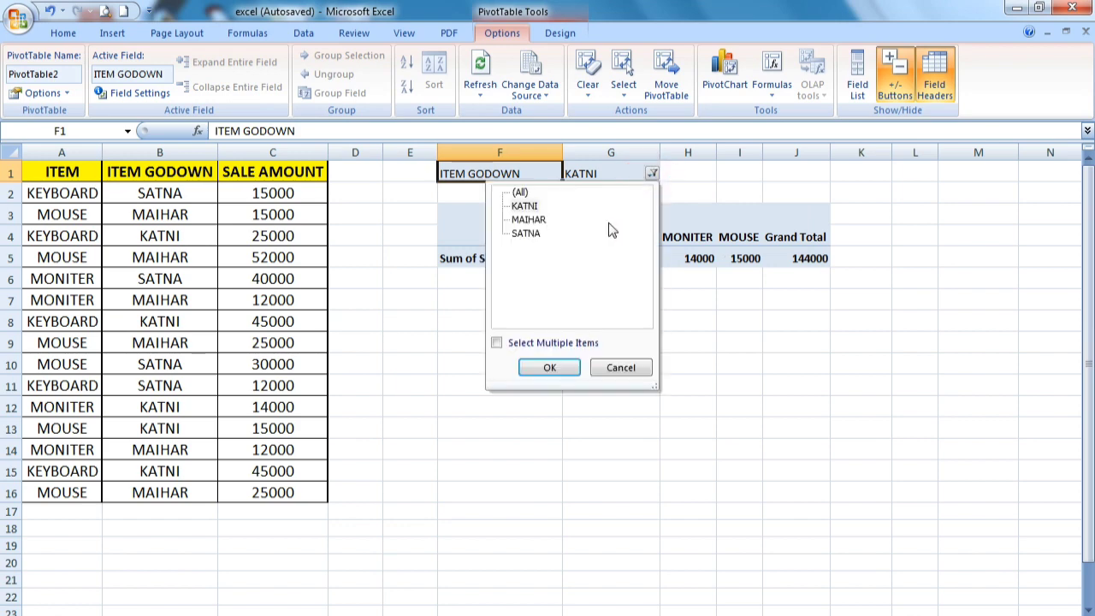
{"action": "left_click", "coordinate": [526, 235]}
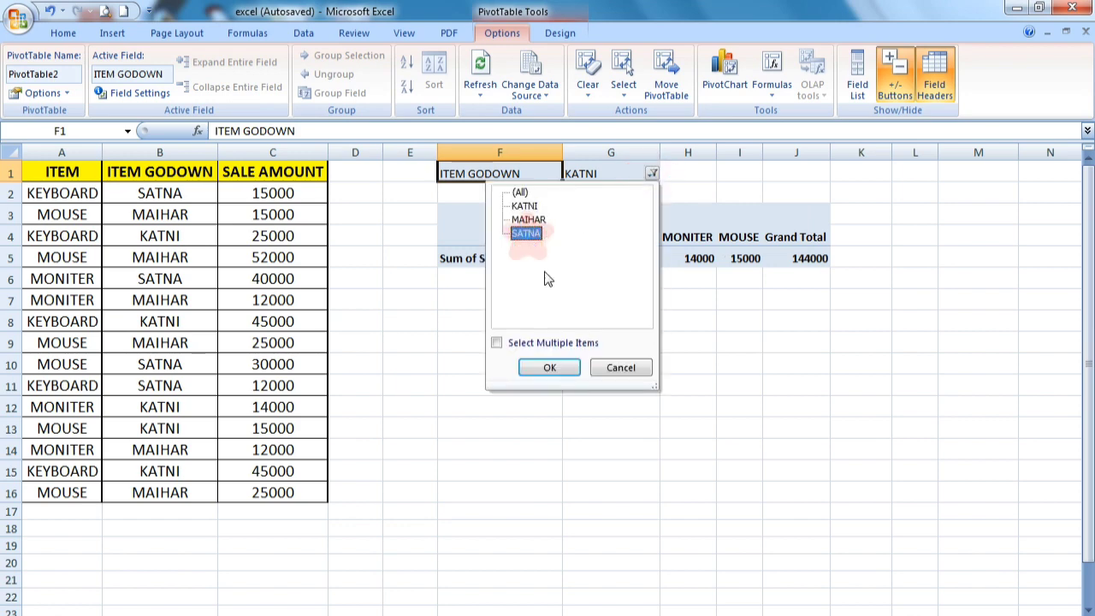
{"action": "left_click", "coordinate": [552, 368]}
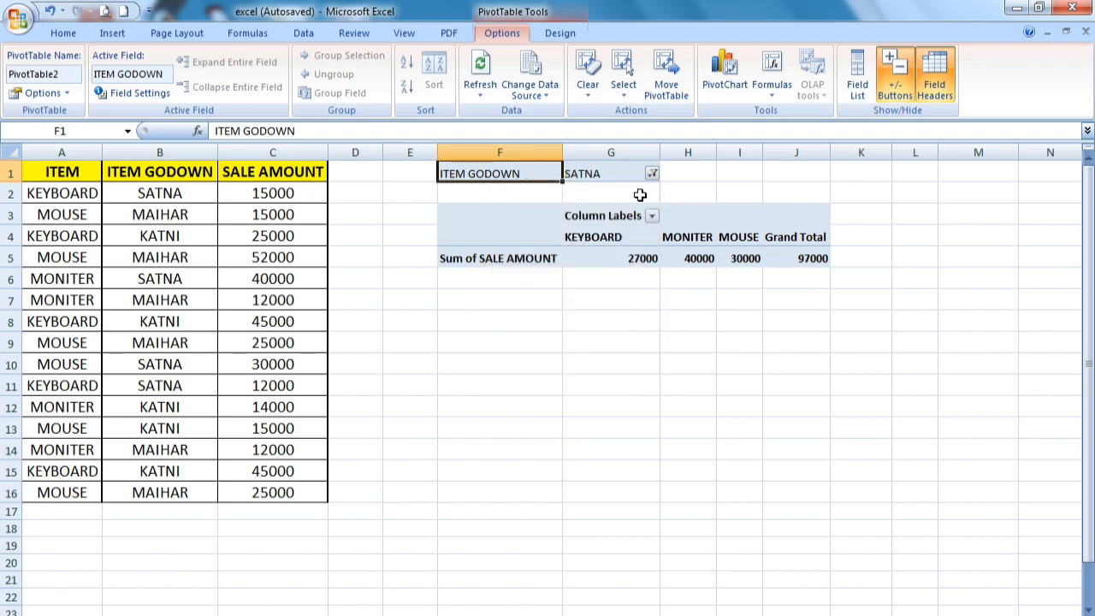
Allow multiple items in the PivotTable's ITEM GODOWN report filter and include MAIHAR along with SATNA
{"action": "left_click", "coordinate": [652, 174]}
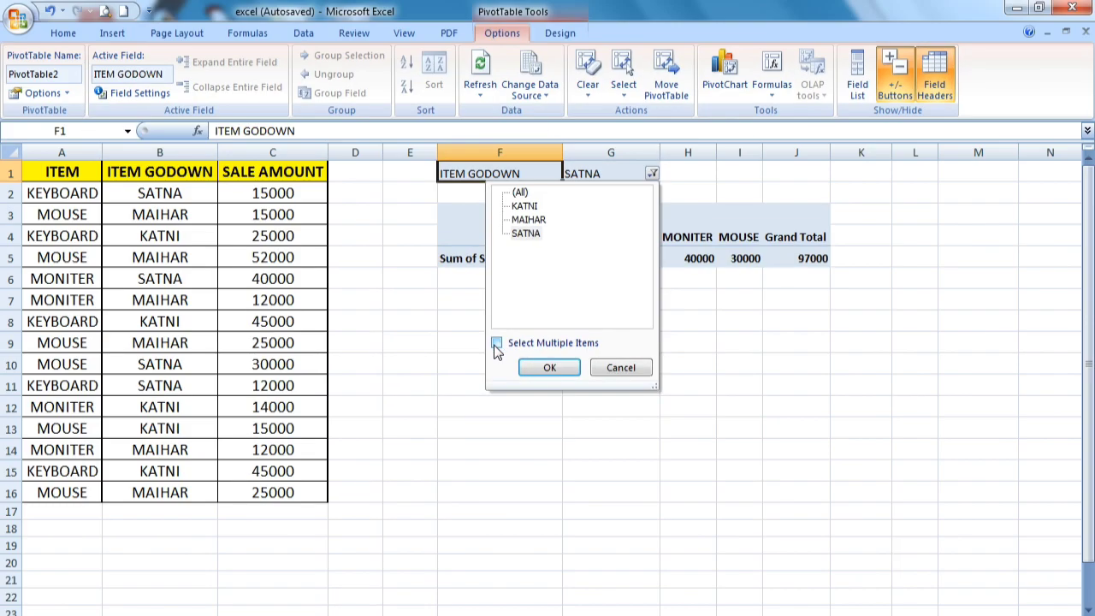
{"action": "left_click", "coordinate": [496, 343]}
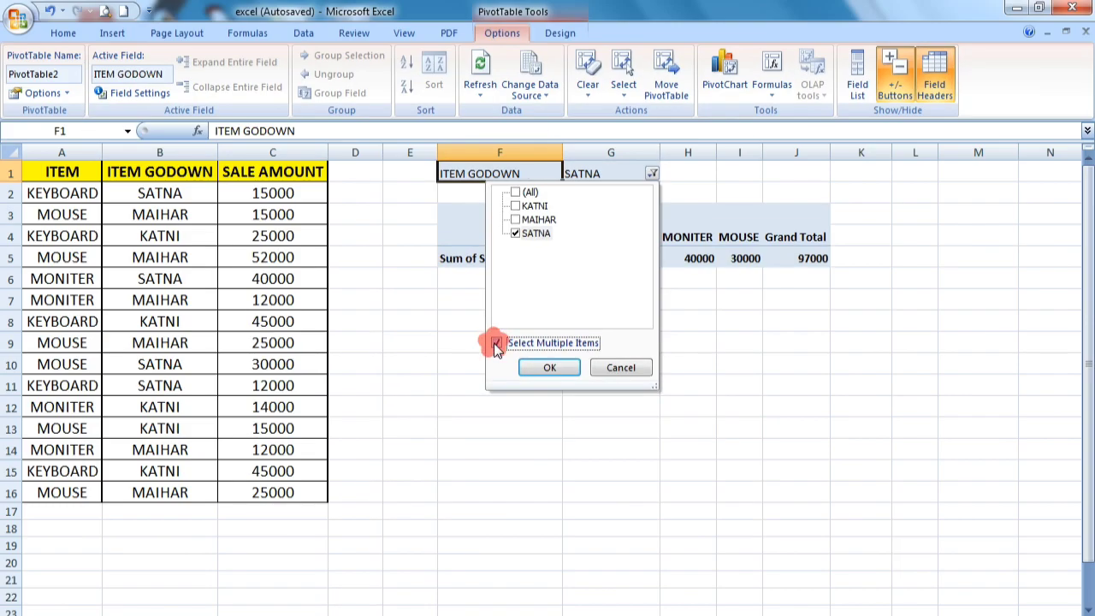
{"action": "left_click", "coordinate": [518, 220]}
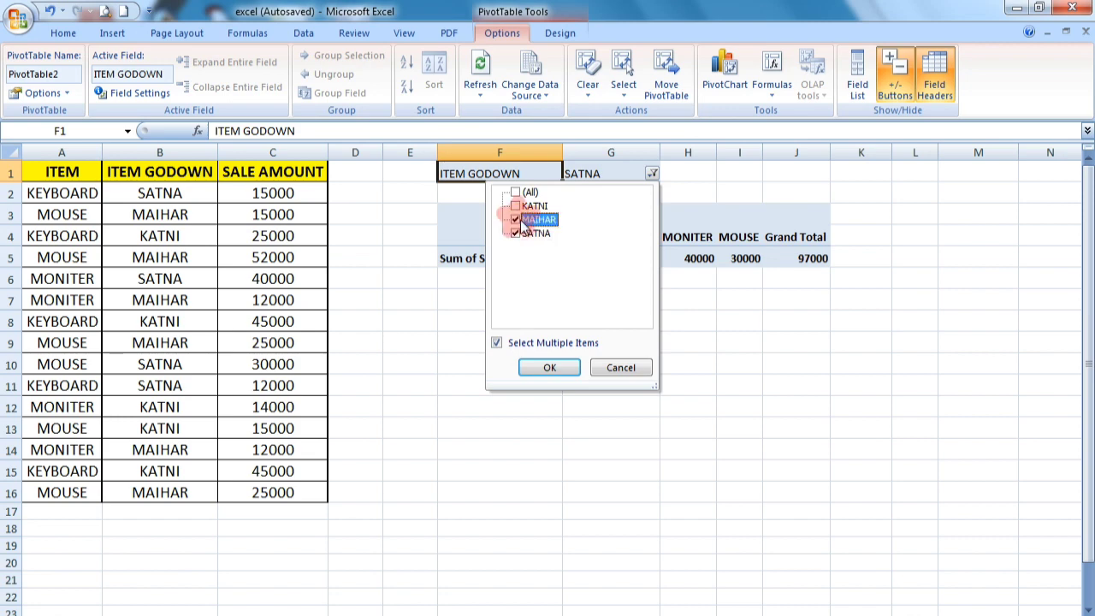
{"action": "left_click", "coordinate": [549, 369]}
{"action": "mouse_move", "coordinate": [642, 260]}
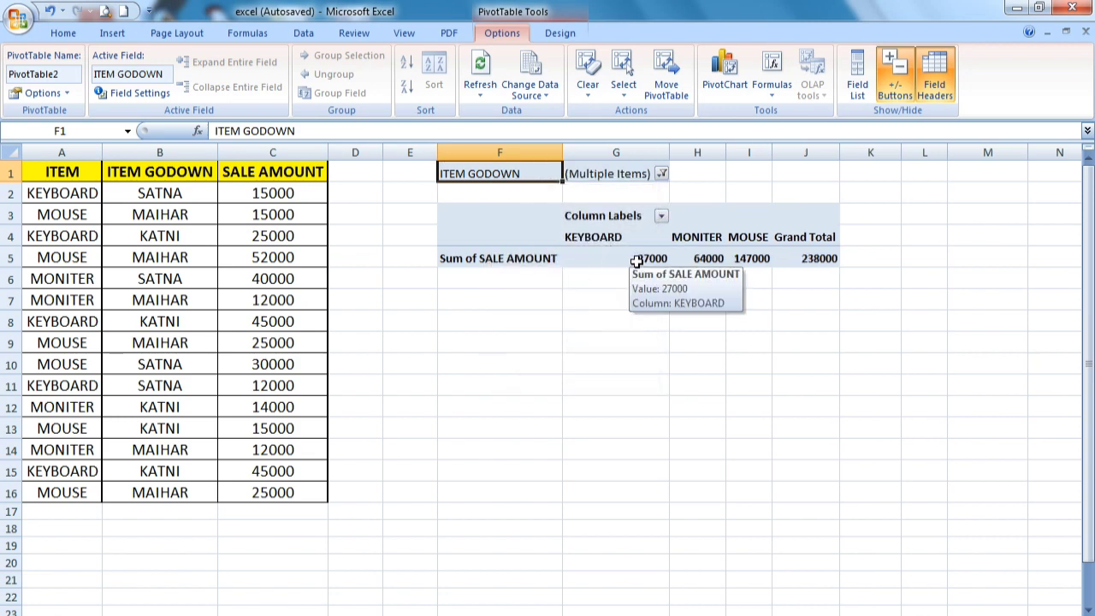
{"action": "double_click", "coordinate": [642, 260]}
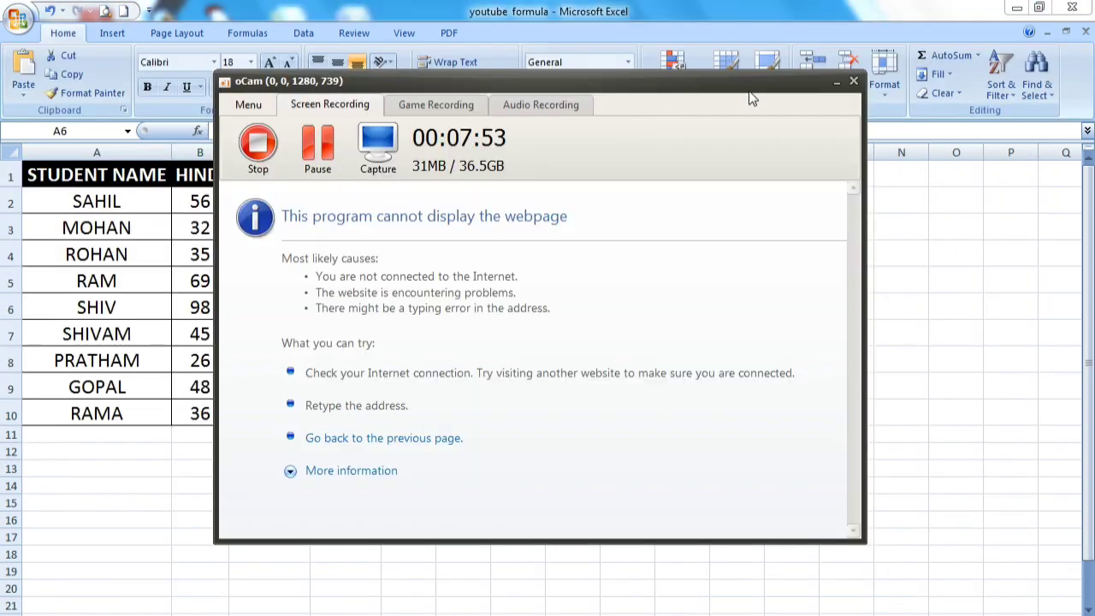
{"action": "left_click", "coordinate": [833, 85]}
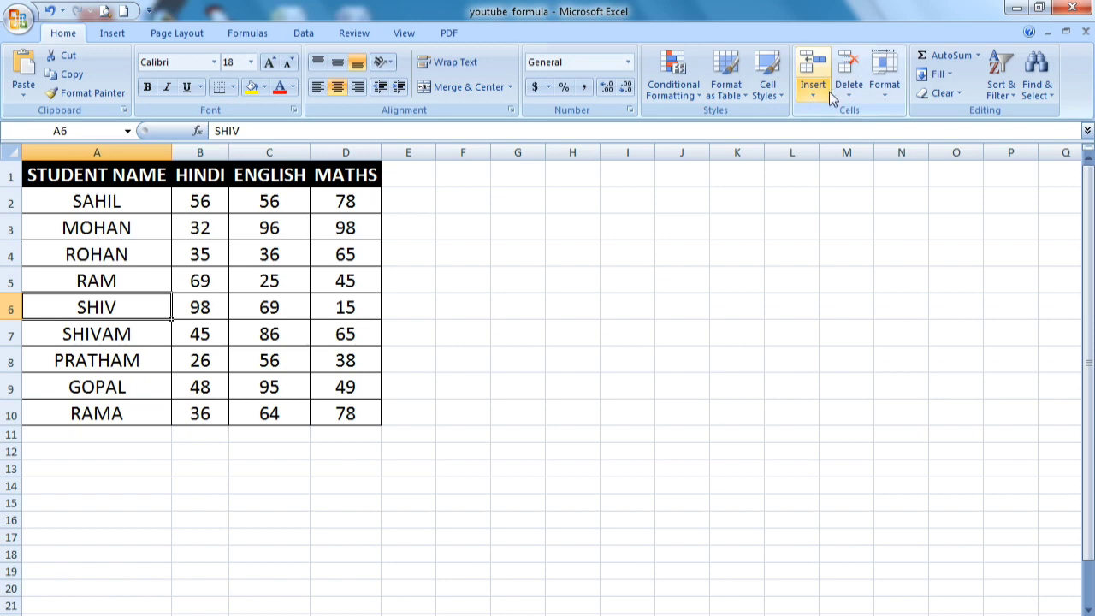
{"action": "left_click", "coordinate": [541, 298]}
{"action": "left_click", "coordinate": [298, 287]}
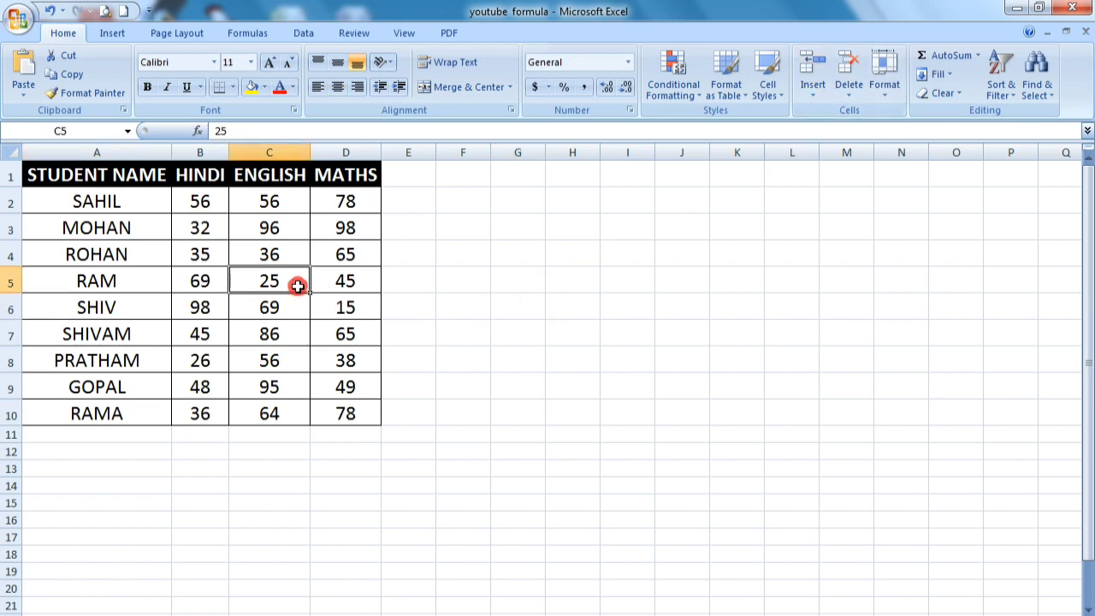
{"action": "left_click", "coordinate": [117, 223]}
Convert the student marks range A1:D10 into a table with headers
{"action": "left_click", "coordinate": [113, 32]}
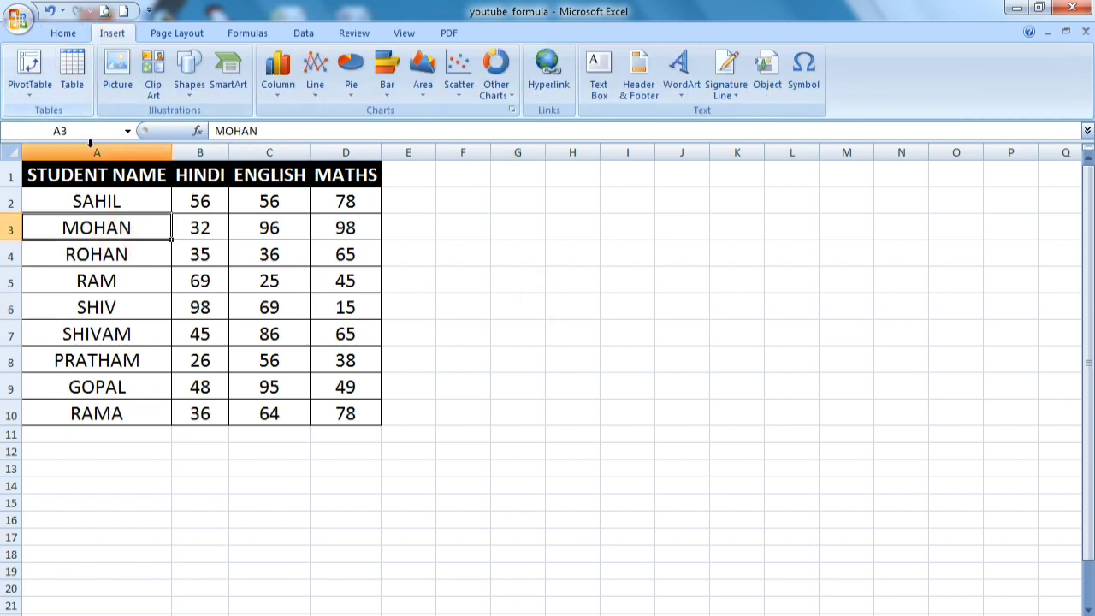
{"action": "left_click", "coordinate": [103, 181]}
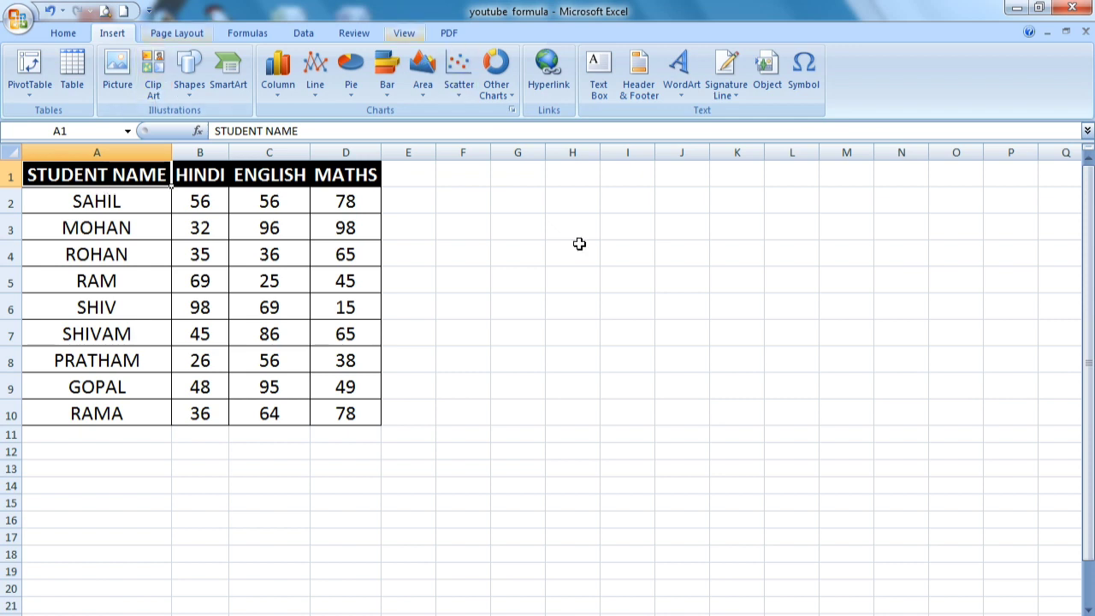
{"action": "left_click_drag", "start_coordinate": [127, 173], "coordinate": [372, 413]}
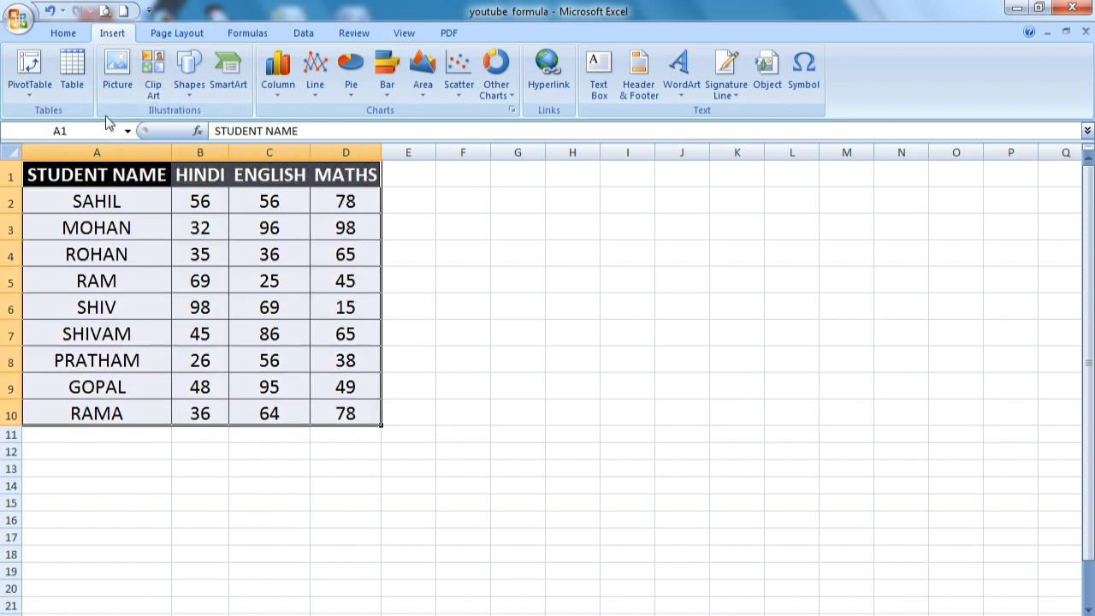
{"action": "left_click", "coordinate": [74, 83]}
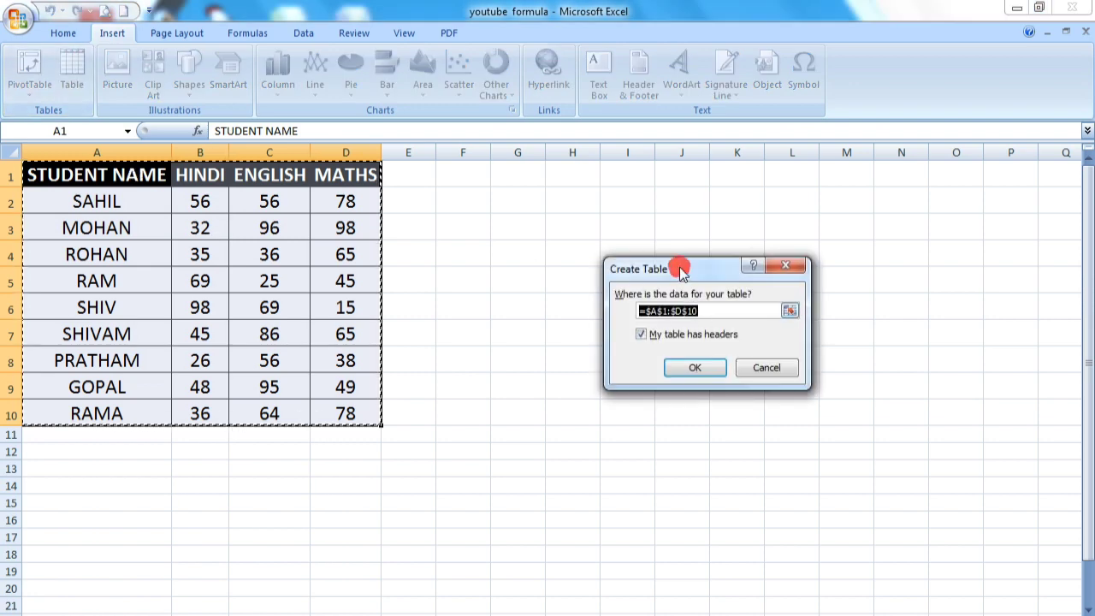
{"action": "left_click_drag", "start_coordinate": [679, 266], "coordinate": [599, 213]}
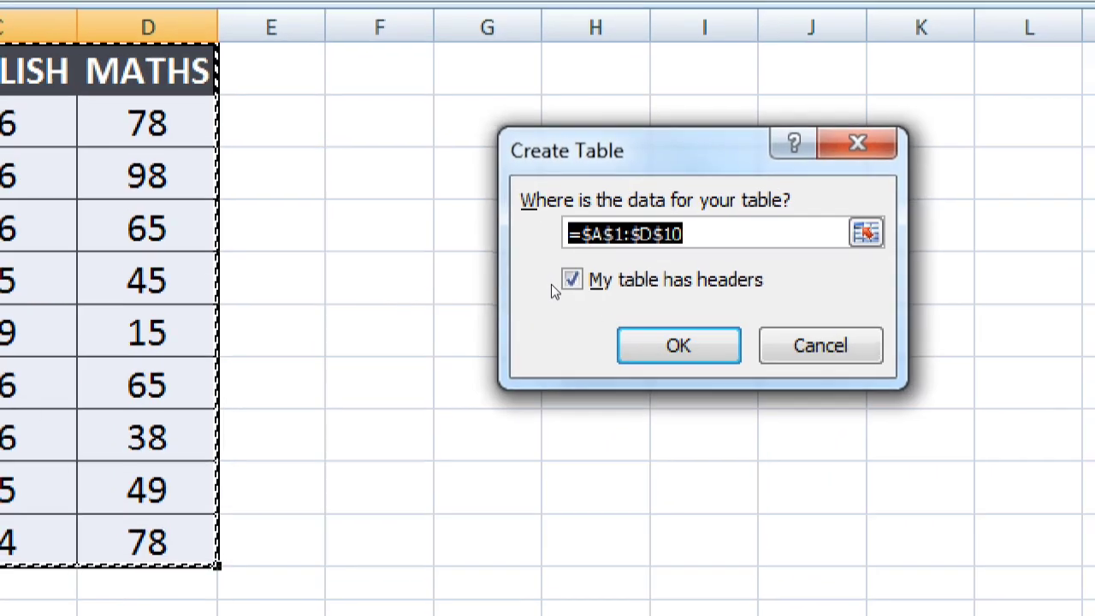
{"action": "left_click", "coordinate": [678, 344]}
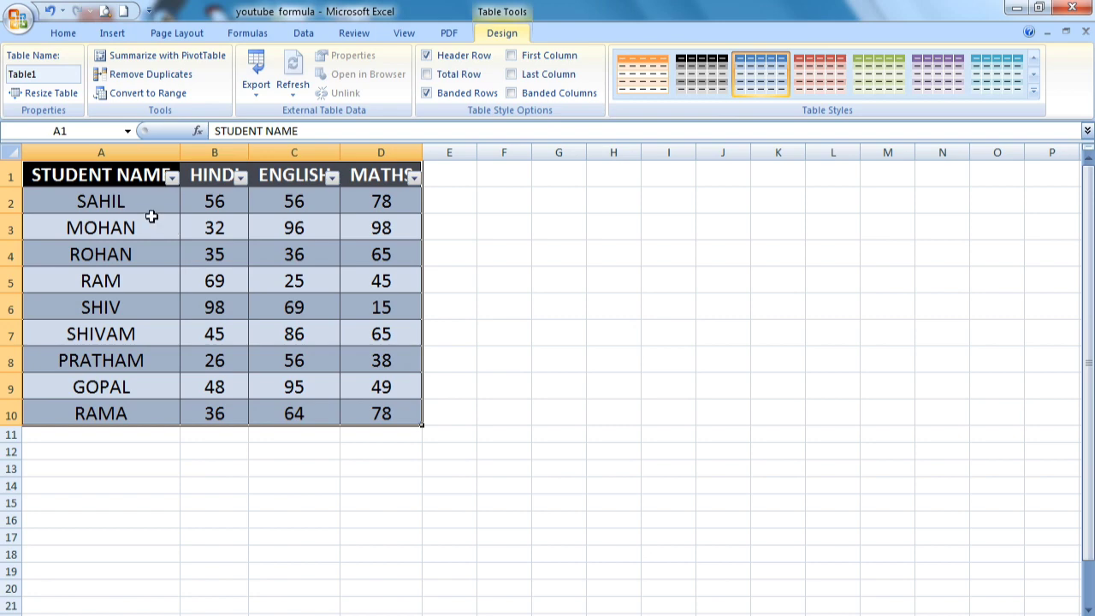
Apply a red banded style from the Medium group to the student marks table
{"action": "left_click", "coordinate": [293, 132]}
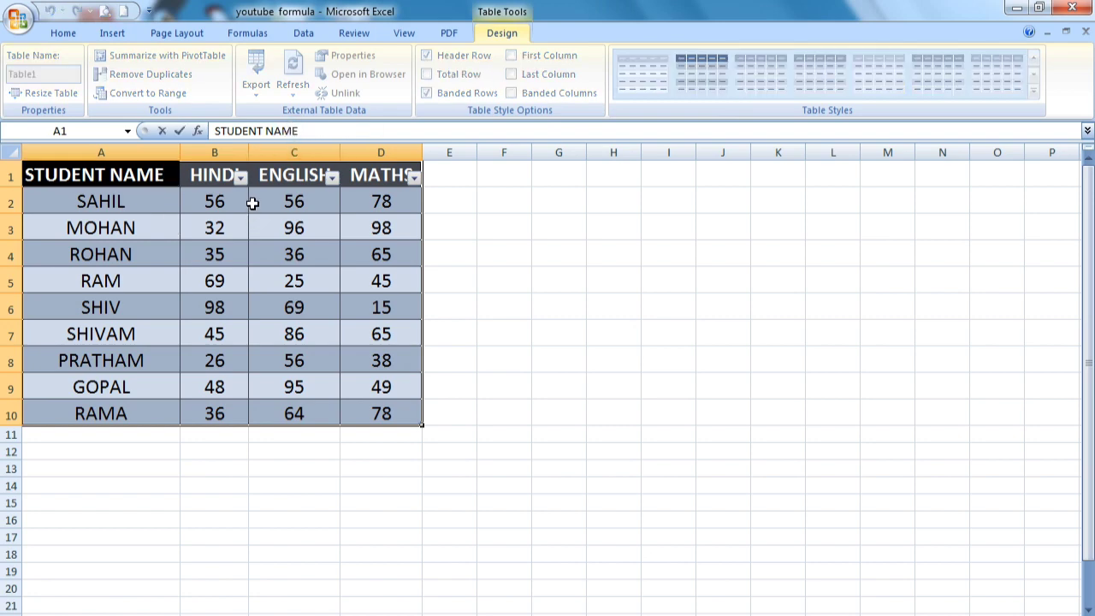
{"action": "left_click", "coordinate": [252, 203]}
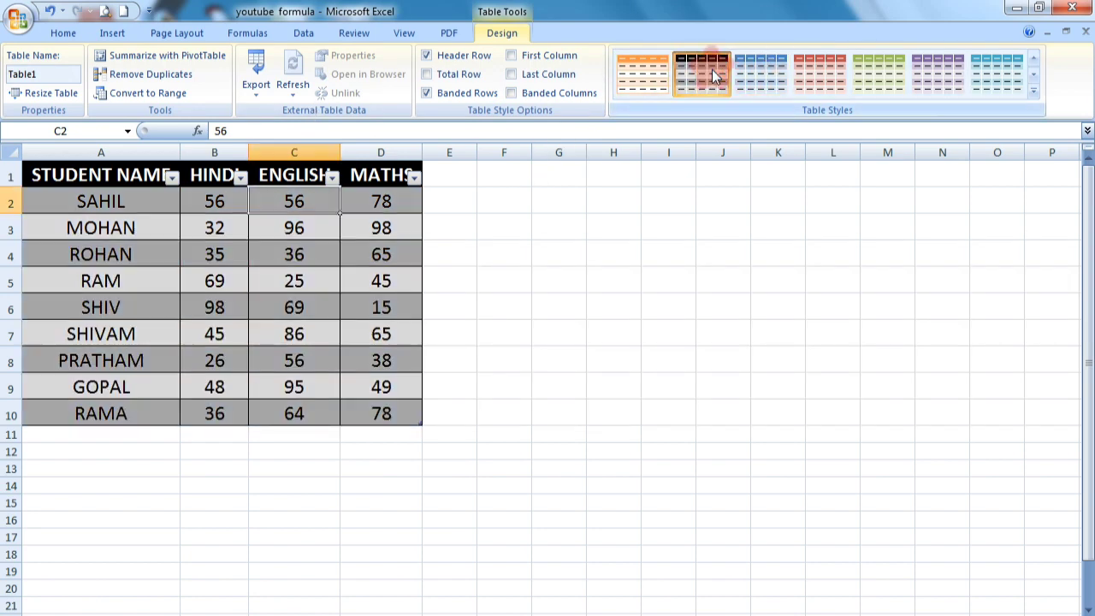
{"action": "left_click", "coordinate": [1034, 91]}
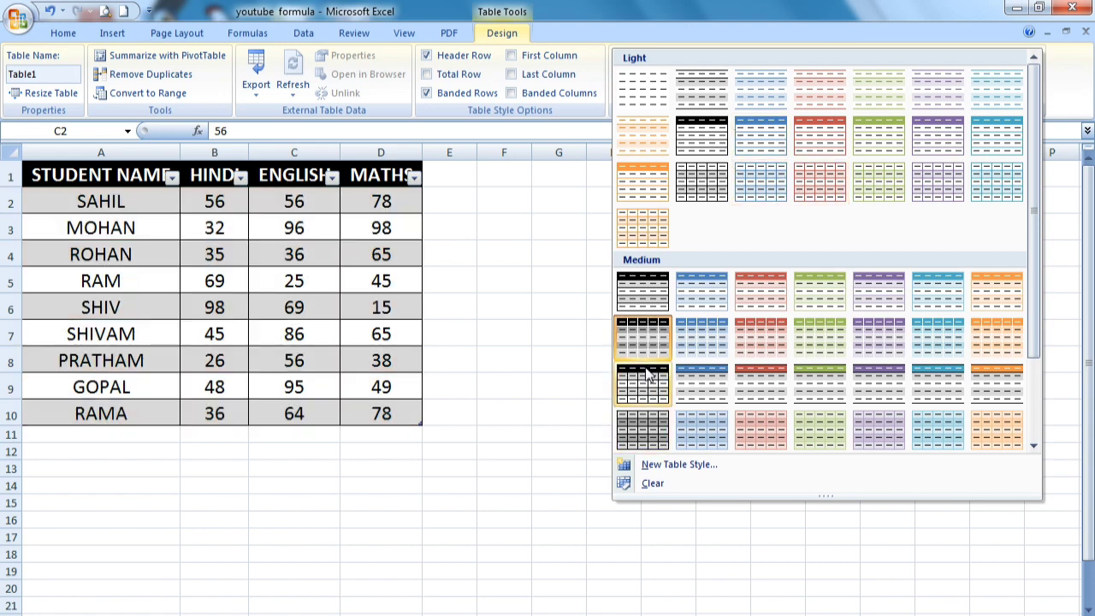
{"action": "left_click", "coordinate": [737, 338]}
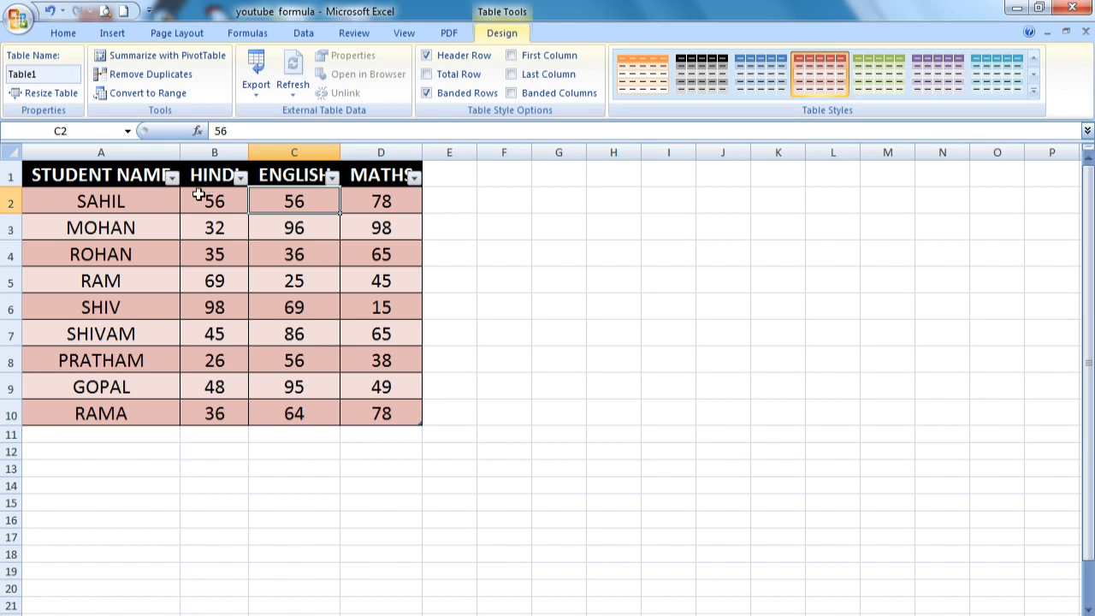
{"action": "left_click", "coordinate": [172, 176]}
{"action": "left_click", "coordinate": [171, 176]}
Extend the table by entering three more student names in cells A11, A12 and A13
{"action": "left_click", "coordinate": [120, 410]}
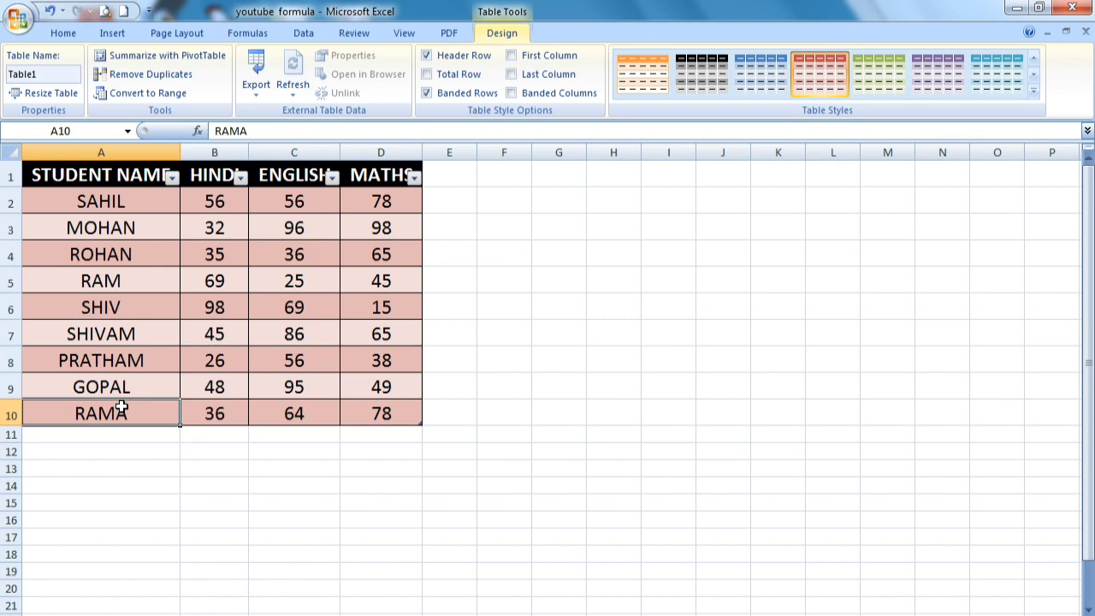
{"action": "key", "text": "Down"}
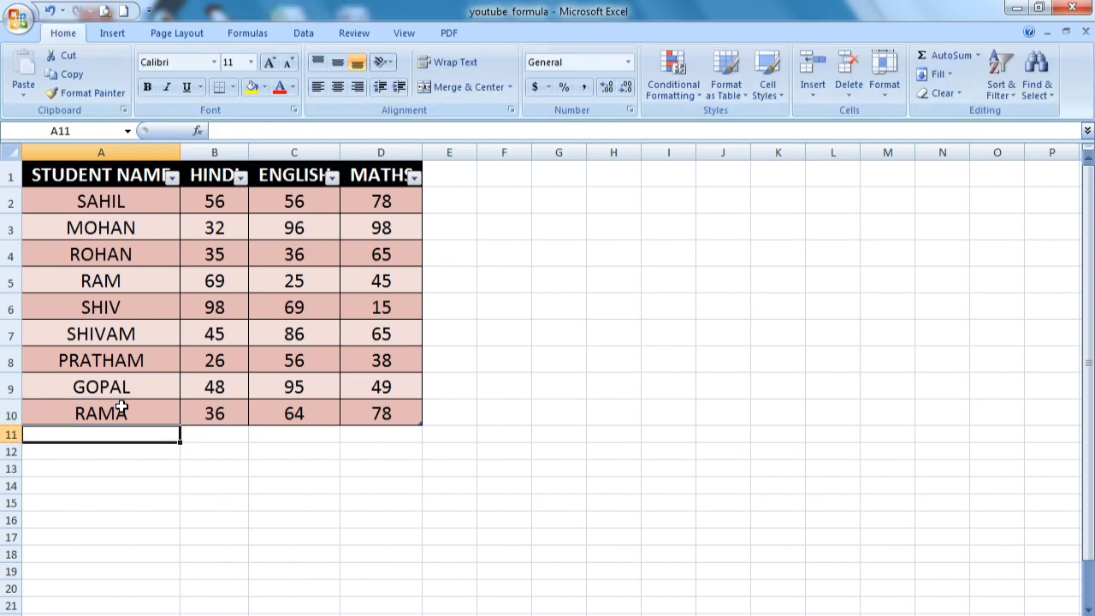
{"action": "type", "text": "s"}
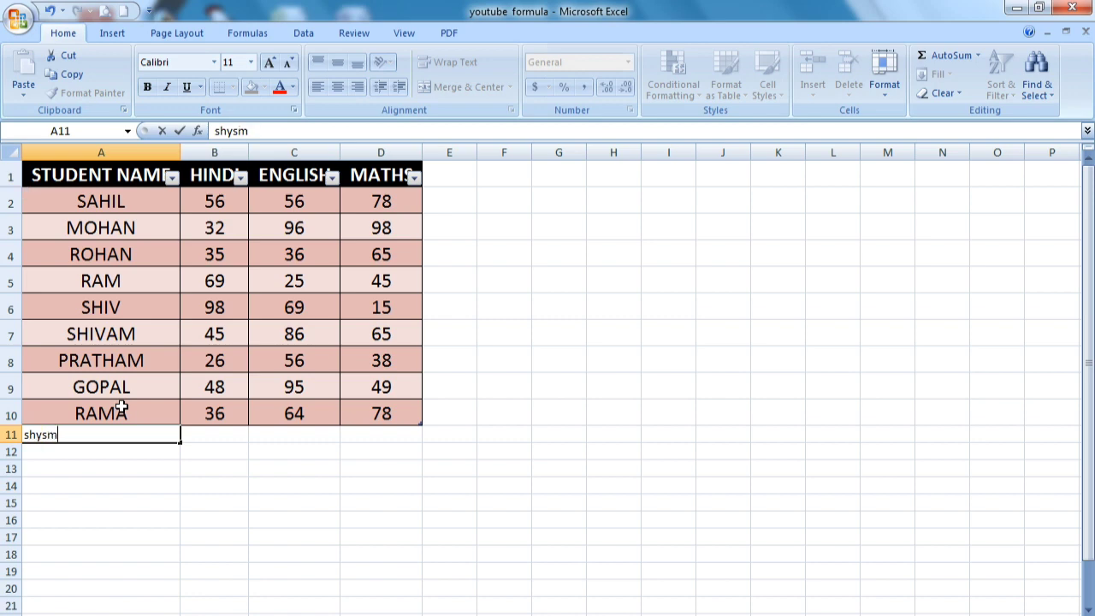
{"action": "type", "text": "hysa"}
{"action": "type", "text": "m"}
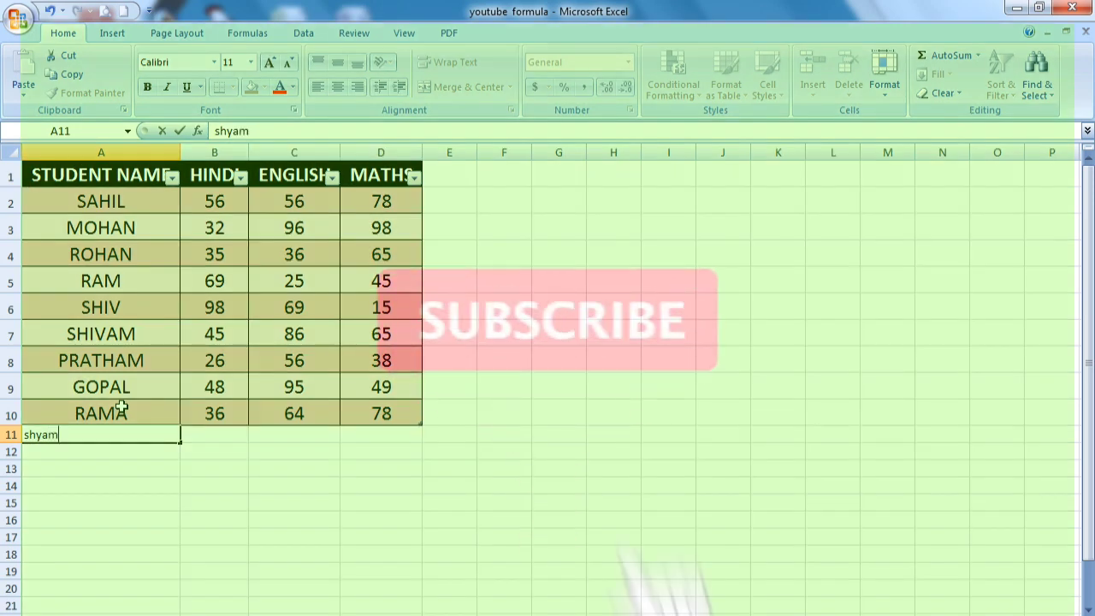
{"action": "key", "text": "Return"}
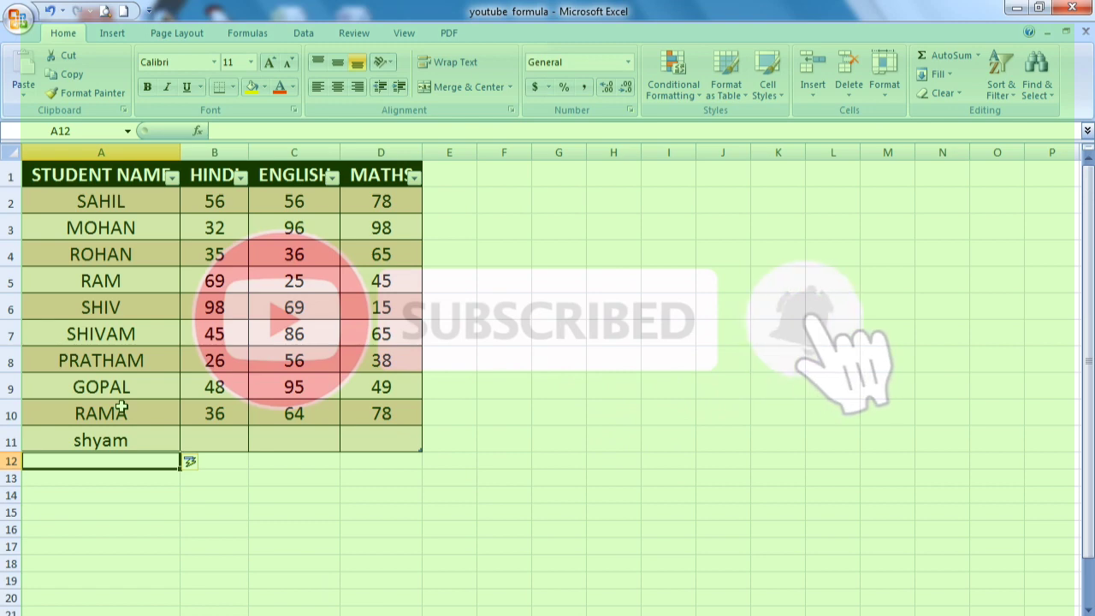
{"action": "type", "text": "ram"}
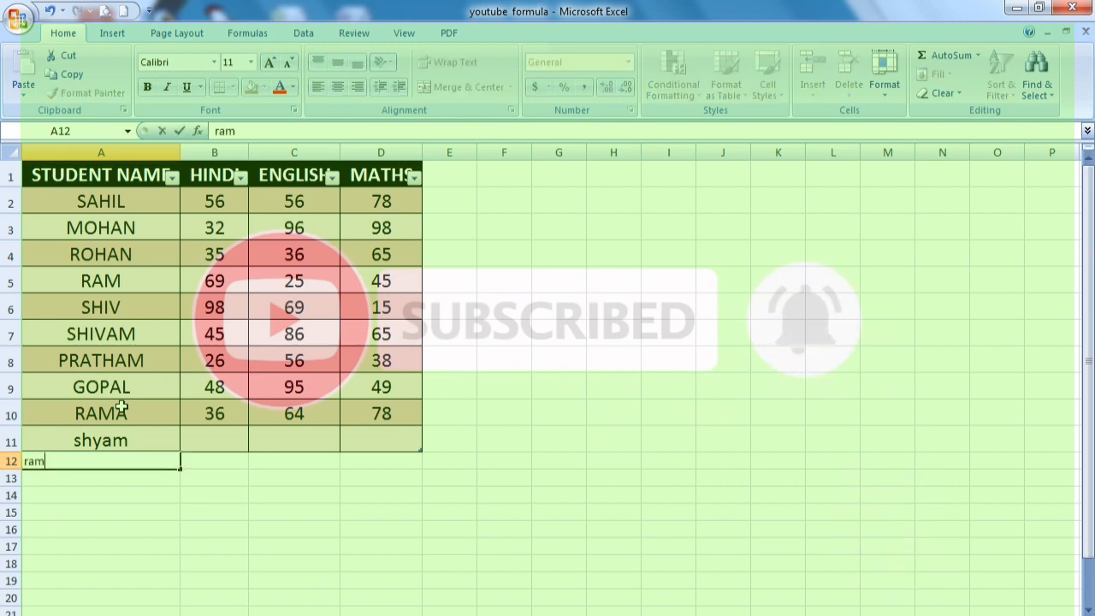
{"action": "key", "text": "Return"}
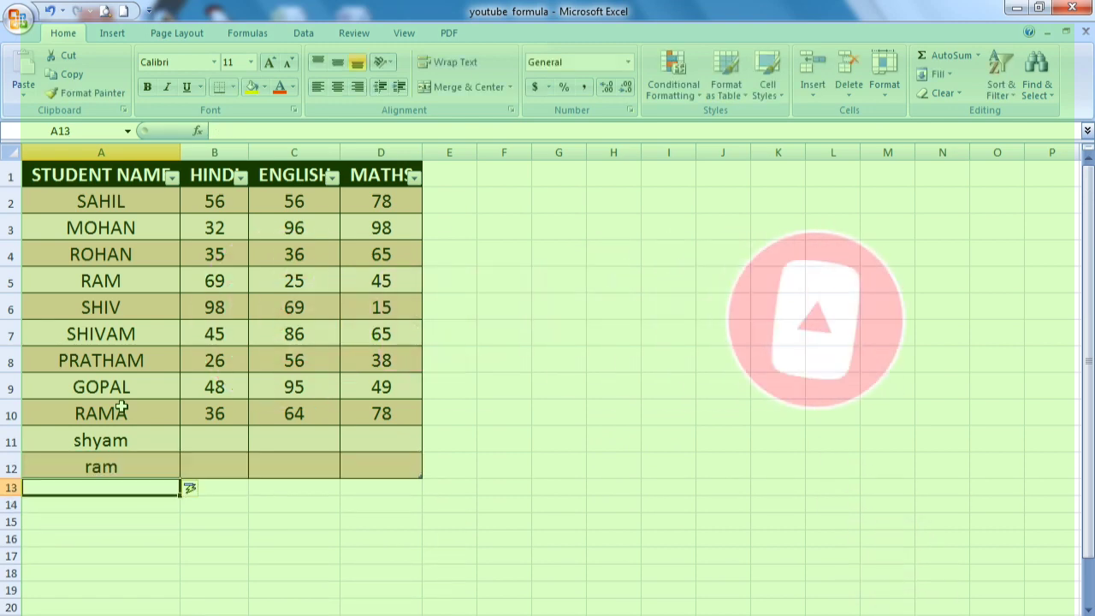
{"action": "type", "text": "mo"}
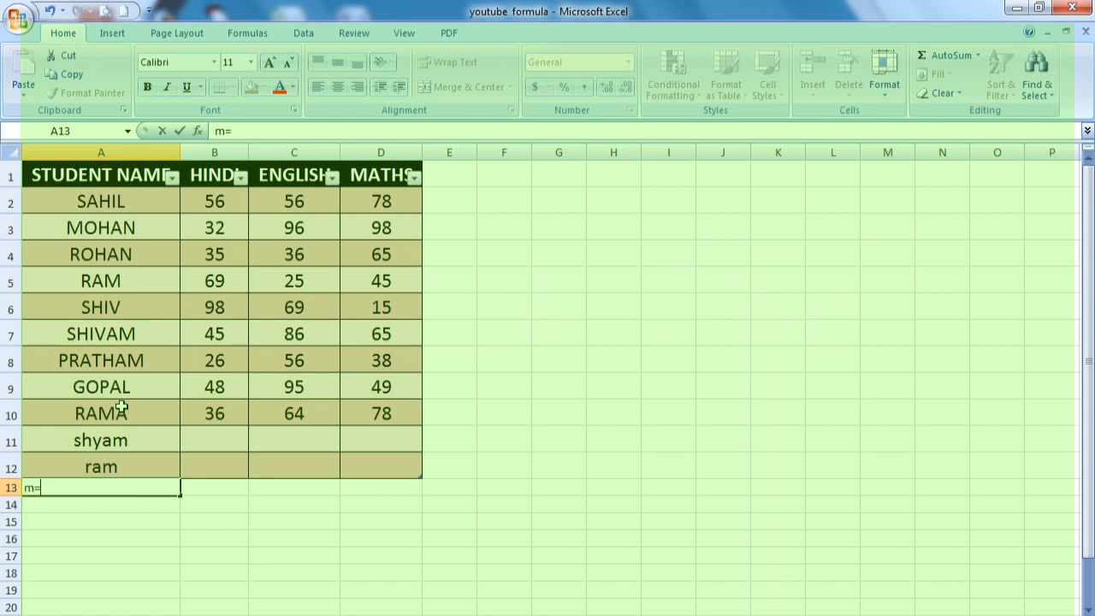
{"action": "key", "text": "BackSpace"}
{"action": "key", "text": "BackSpace"}
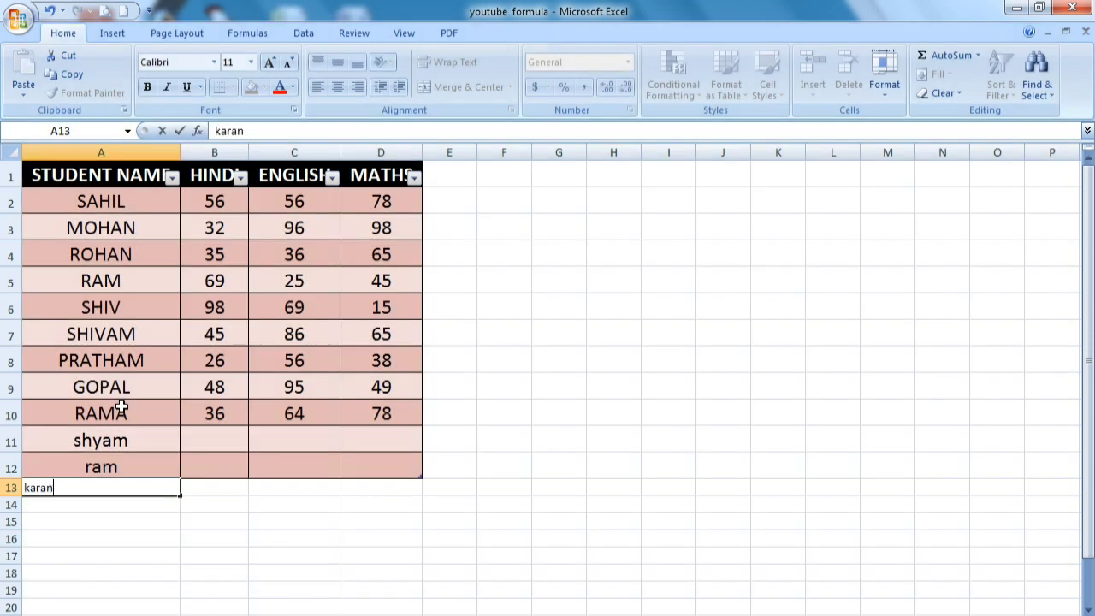
{"action": "key", "text": "Return"}
Try the orange table style on the student marks table, and settle on the blue banded style
{"action": "left_click", "coordinate": [124, 409]}
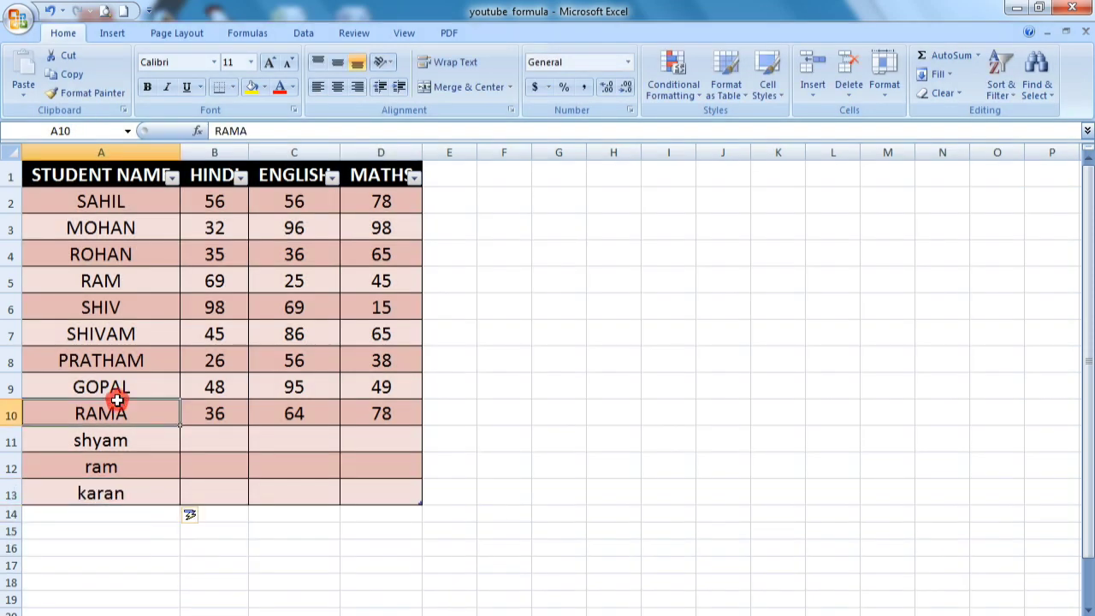
{"action": "left_click", "coordinate": [316, 306]}
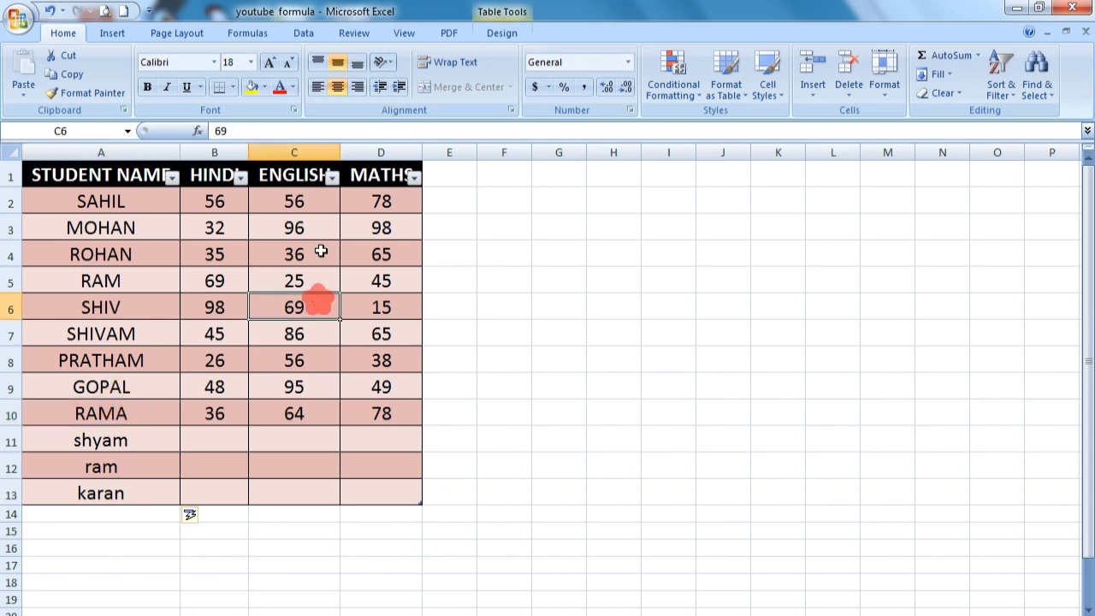
{"action": "left_click", "coordinate": [507, 34]}
{"action": "left_click", "coordinate": [623, 76]}
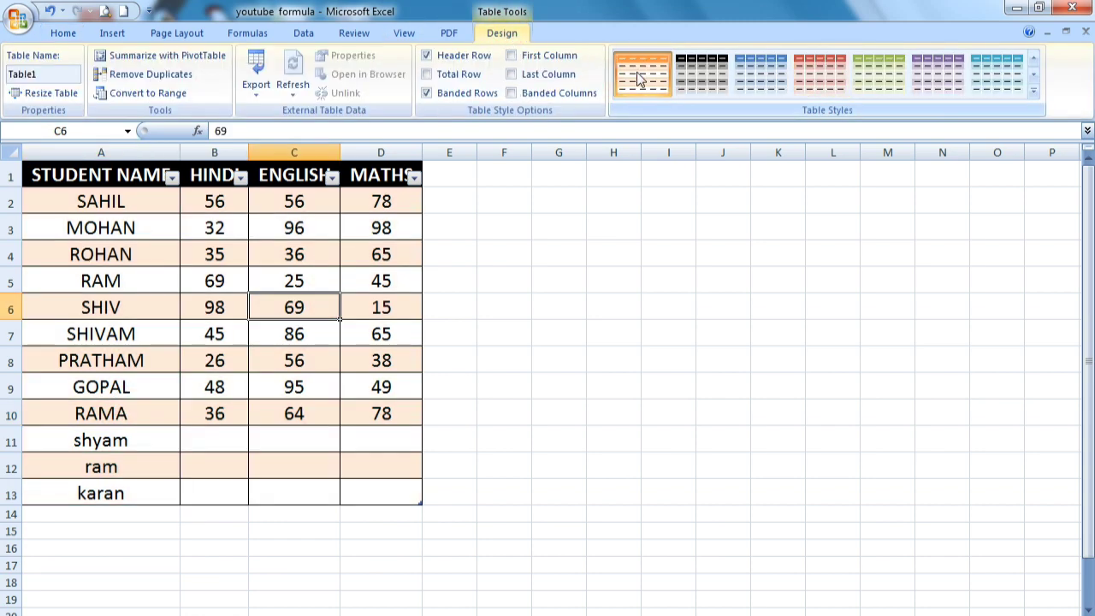
{"action": "left_click", "coordinate": [758, 66]}
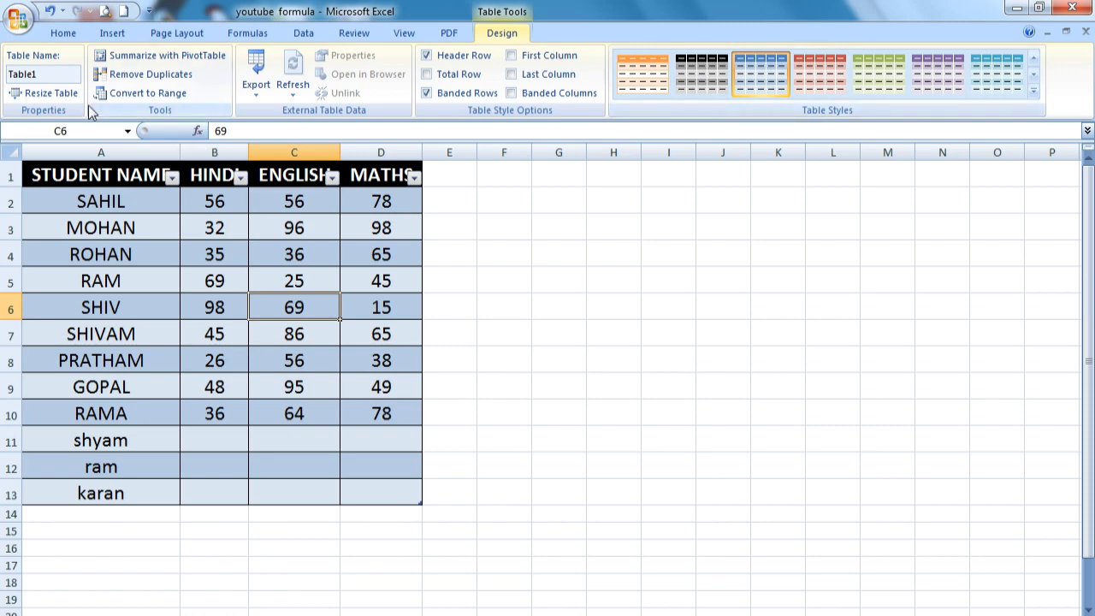
Convert the whole student marks table A1:D13 to a normal range
{"action": "left_click", "coordinate": [264, 274]}
{"action": "left_click", "coordinate": [149, 188]}
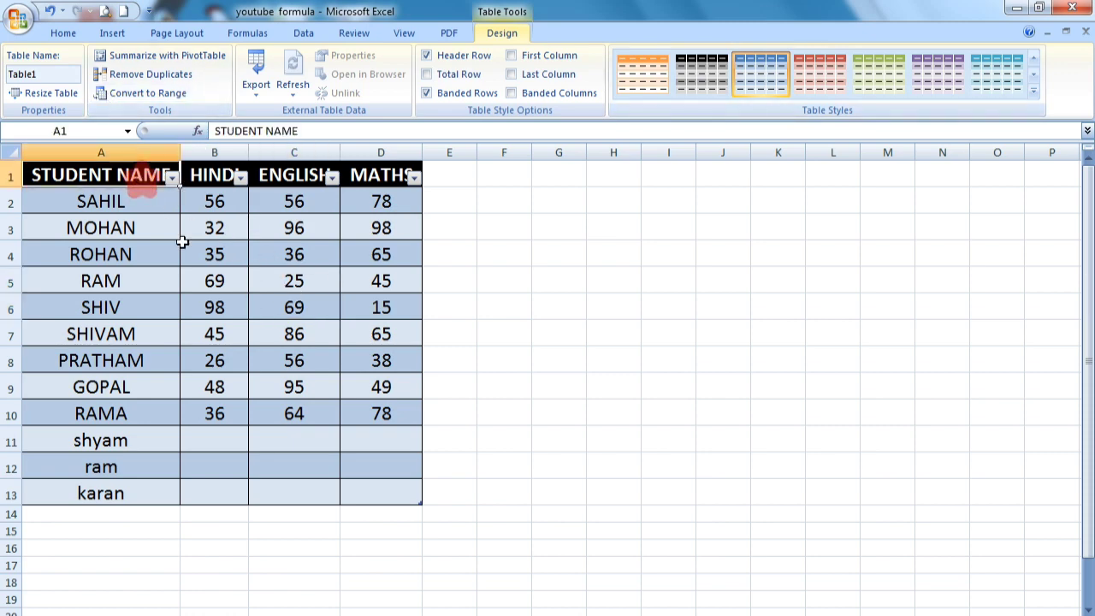
{"action": "left_click", "coordinate": [303, 300]}
{"action": "left_click_drag", "start_coordinate": [111, 184], "coordinate": [409, 486]}
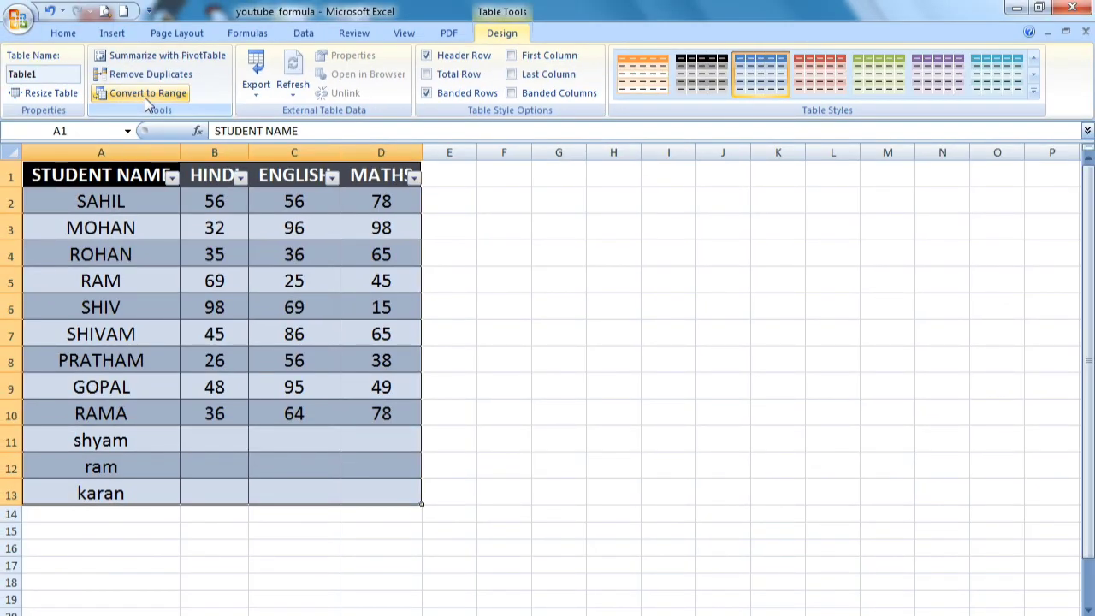
{"action": "left_click", "coordinate": [144, 93]}
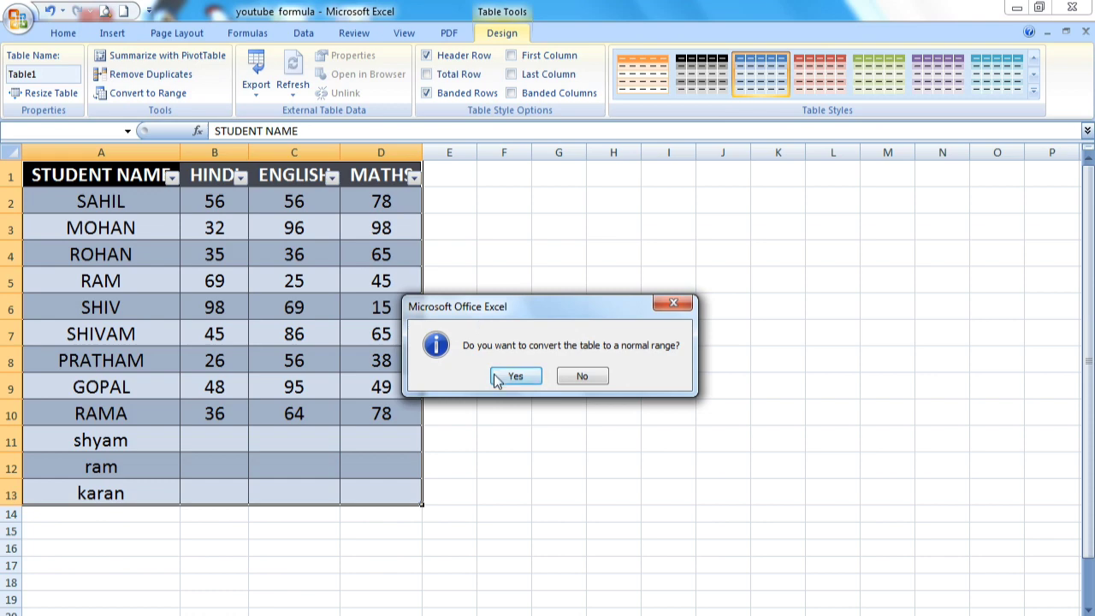
{"action": "left_click", "coordinate": [514, 377]}
{"action": "left_click", "coordinate": [303, 224]}
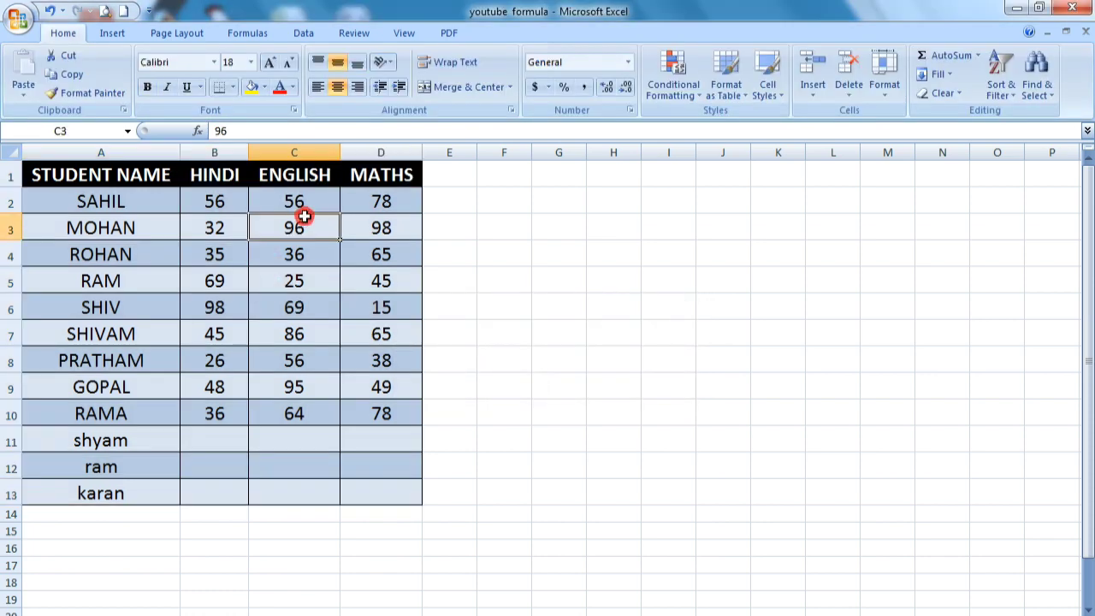
Select the data rows A2:D13 beneath the header row of the student marks range
{"action": "left_click", "coordinate": [91, 200]}
{"action": "left_click_drag", "start_coordinate": [91, 173], "coordinate": [380, 255]}
{"action": "left_click_drag", "start_coordinate": [65, 213], "coordinate": [401, 502]}
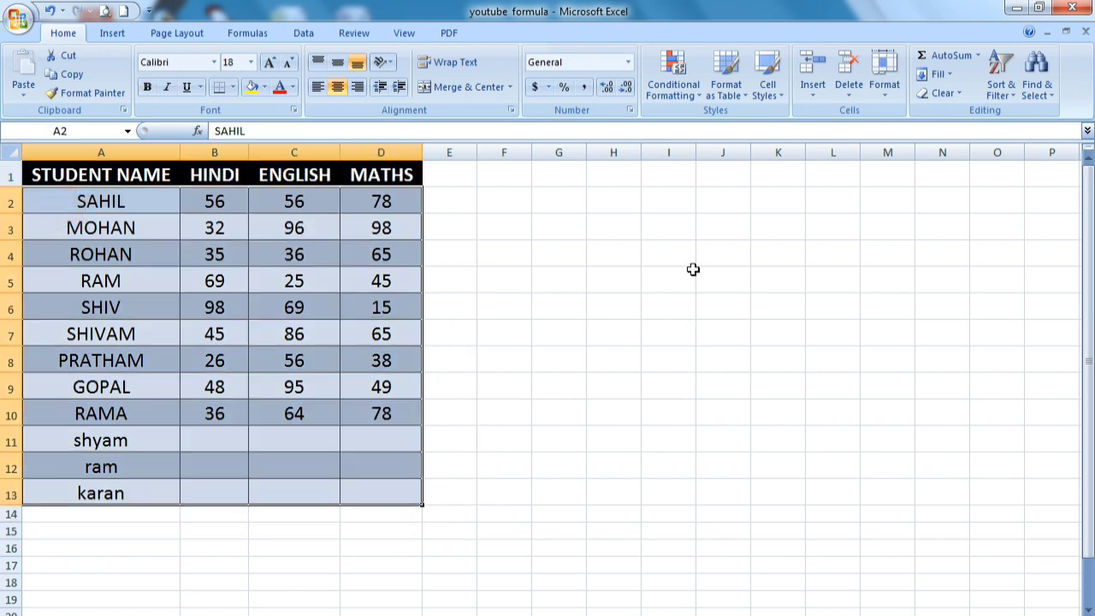
Clear the formatting of the student data rows A2:D13 while keeping their contents
{"action": "left_click", "coordinate": [957, 98]}
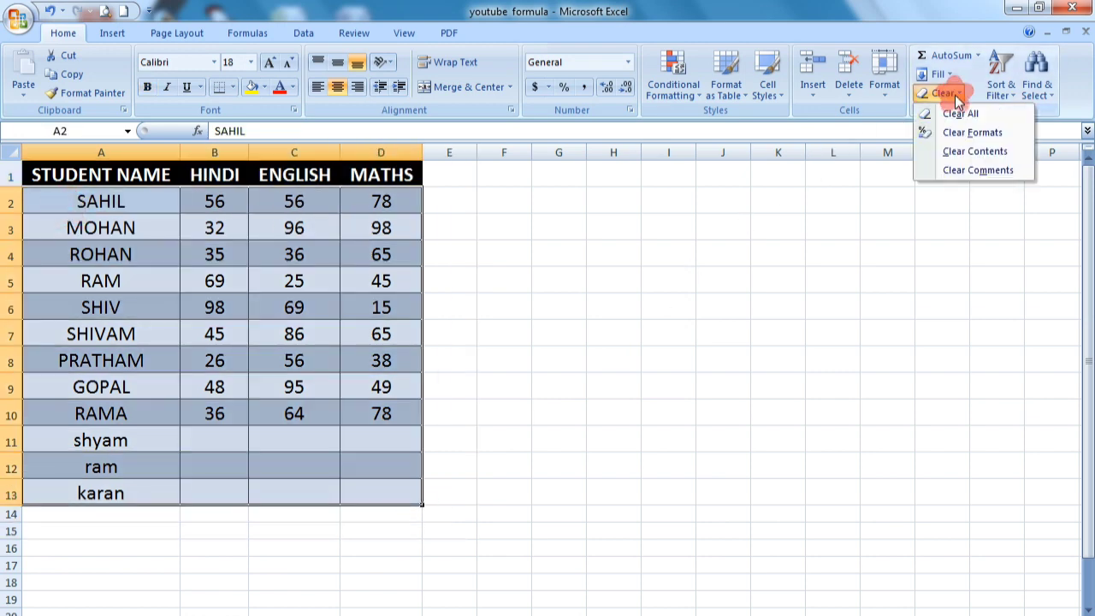
{"action": "left_click", "coordinate": [960, 137]}
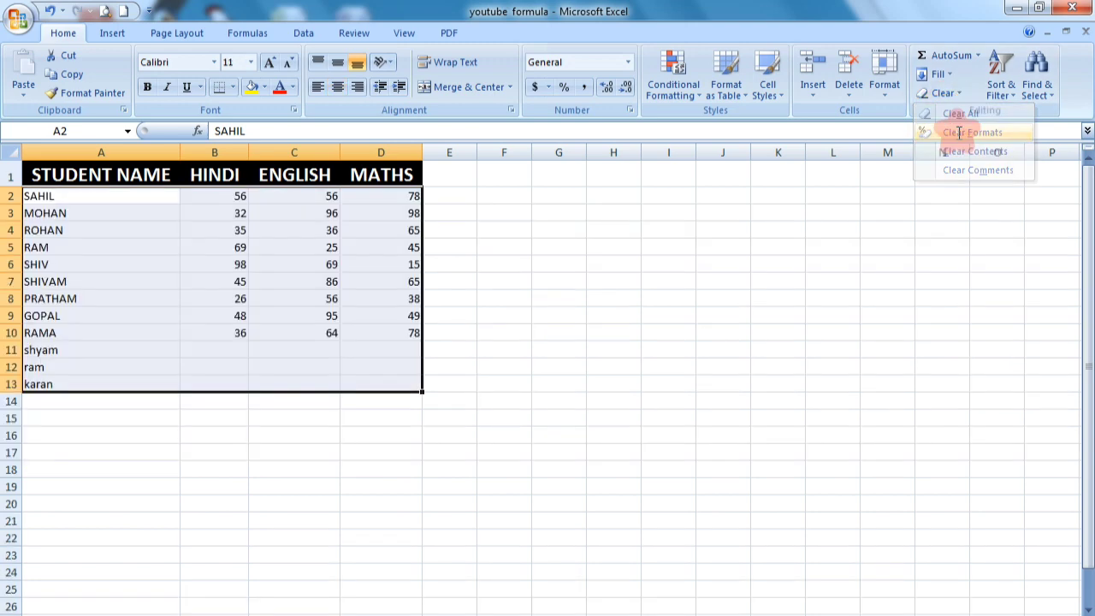
{"action": "left_click", "coordinate": [191, 336]}
{"action": "left_click_drag", "start_coordinate": [99, 204], "coordinate": [295, 229]}
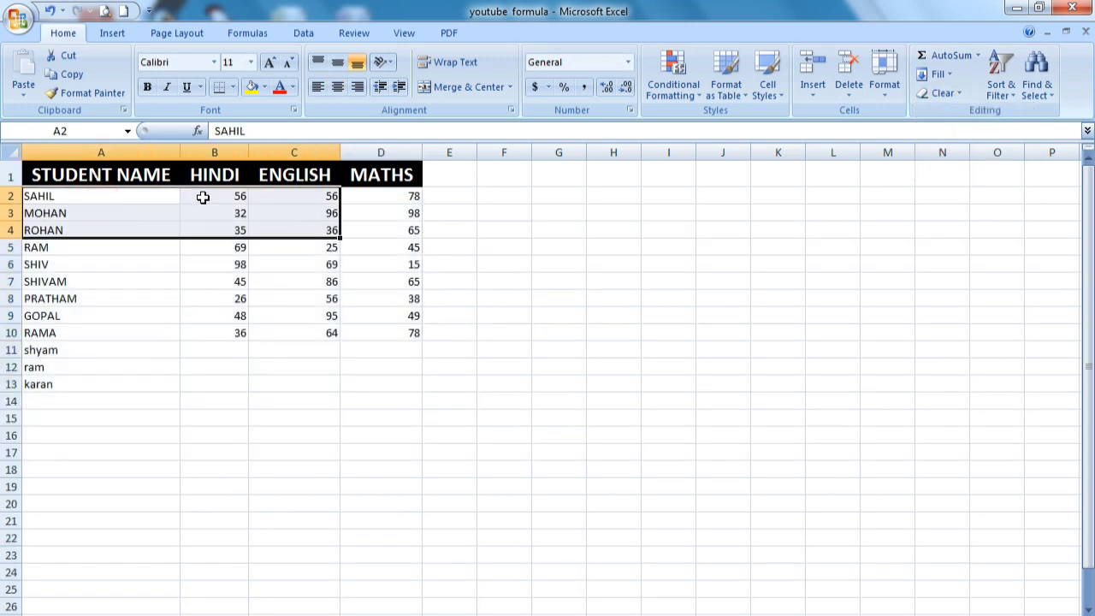
Clear the formatting of the header row A1:D1, keeping the column titles as plain text
{"action": "left_click_drag", "start_coordinate": [140, 171], "coordinate": [409, 172]}
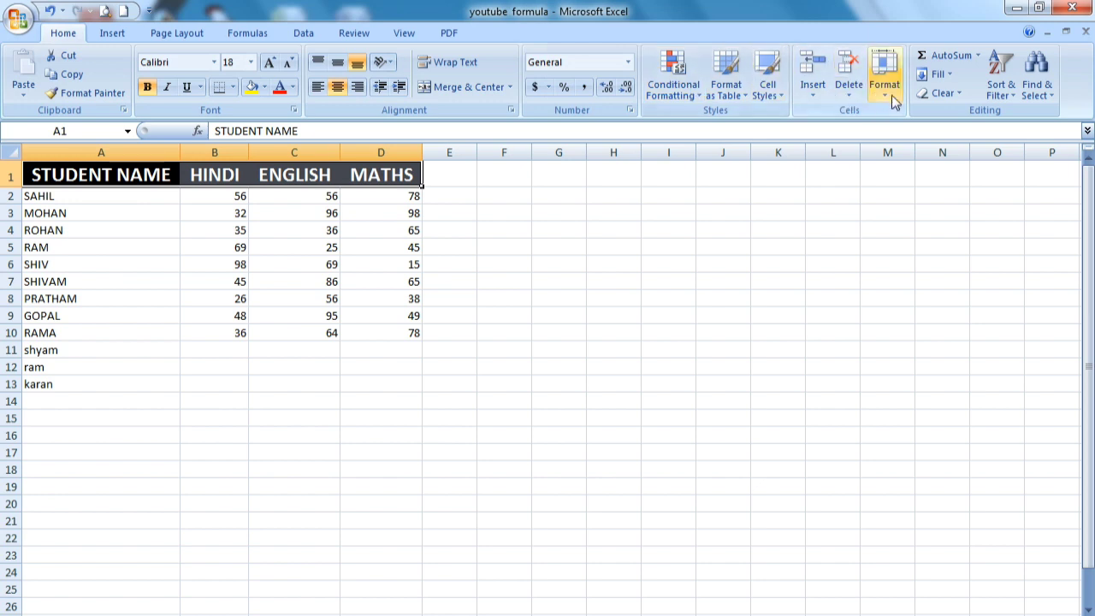
{"action": "left_click", "coordinate": [943, 96]}
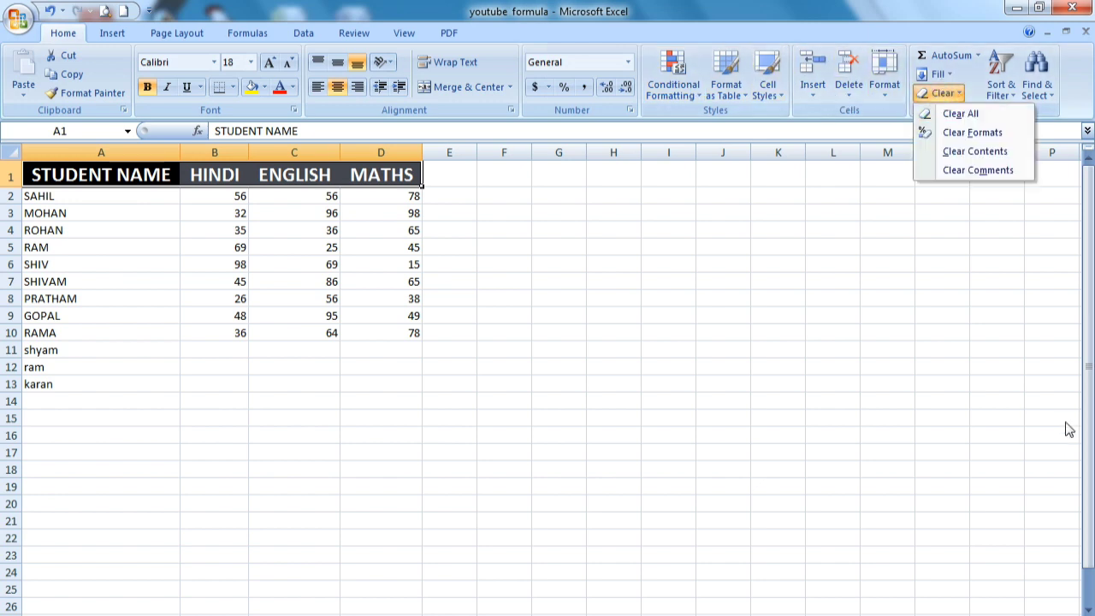
{"action": "left_click", "coordinate": [960, 132]}
{"action": "left_click", "coordinate": [391, 375]}
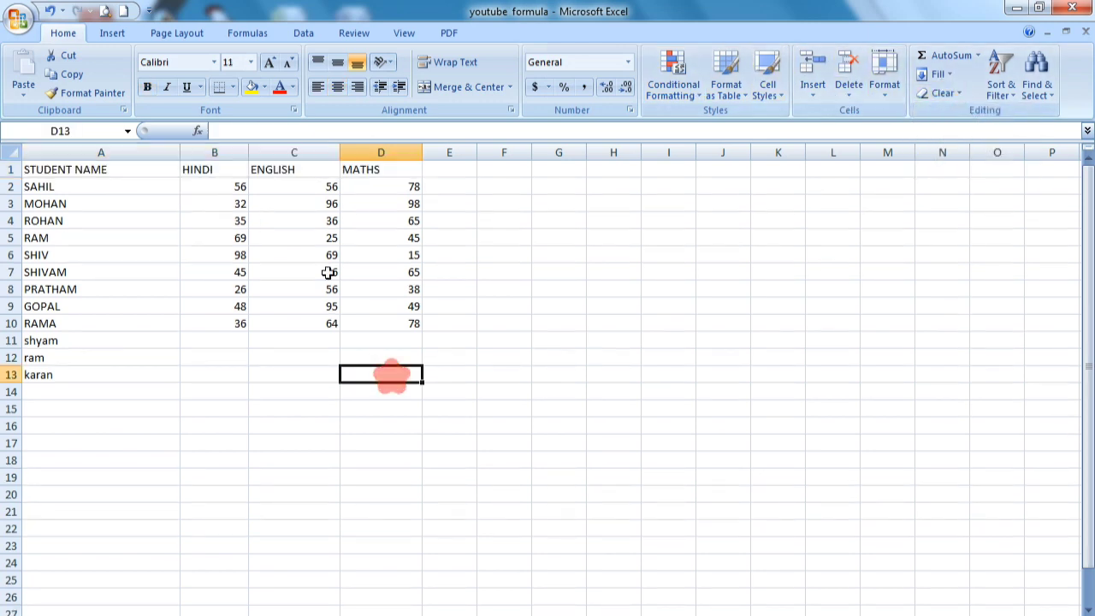
{"action": "left_click_drag", "start_coordinate": [293, 220], "coordinate": [294, 204]}
{"action": "left_click", "coordinate": [113, 33]}
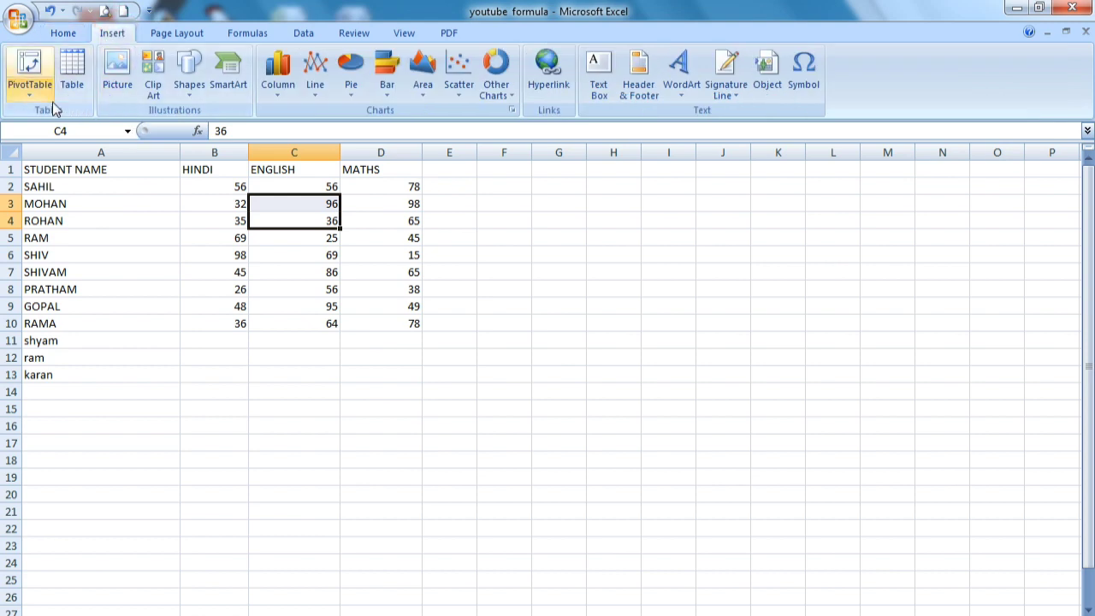
{"action": "left_click", "coordinate": [166, 265]}
{"action": "left_click", "coordinate": [75, 152]}
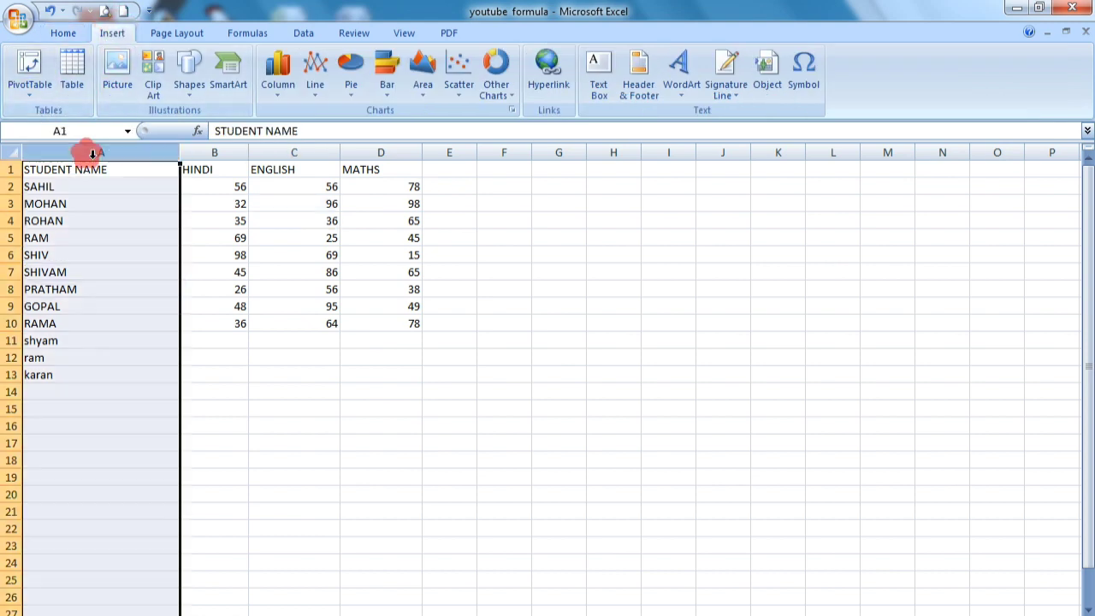
{"action": "left_click", "coordinate": [105, 187]}
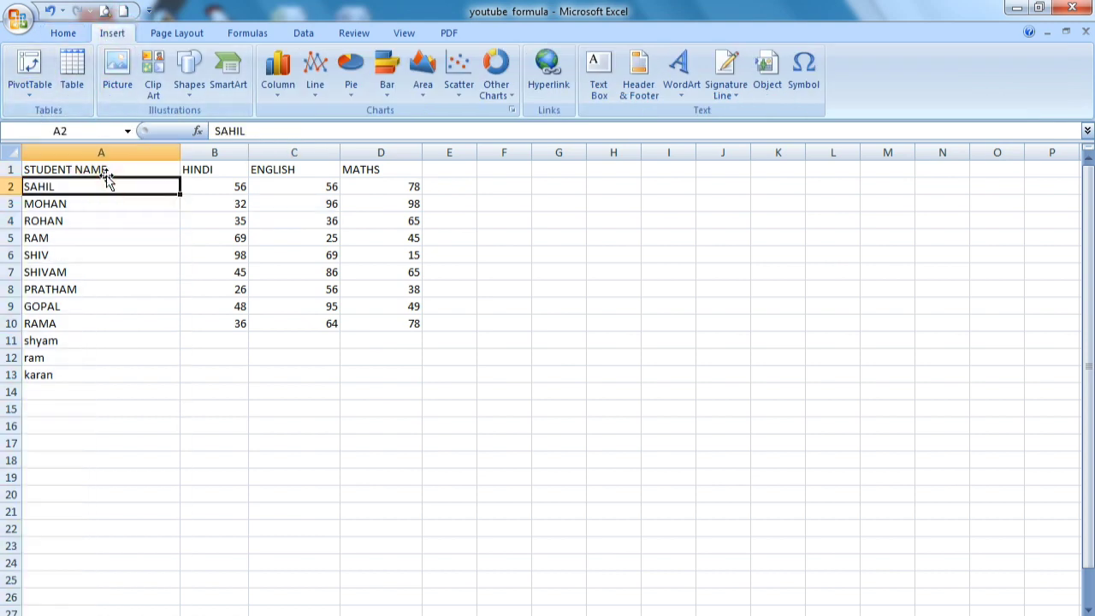